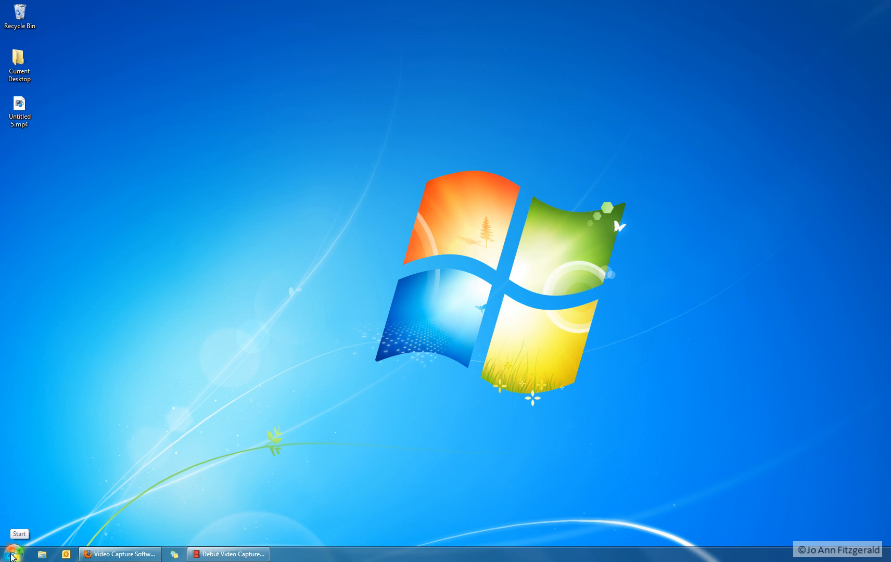
Launch Notepad from the Accessories group of installed programs
left_click(13, 556)
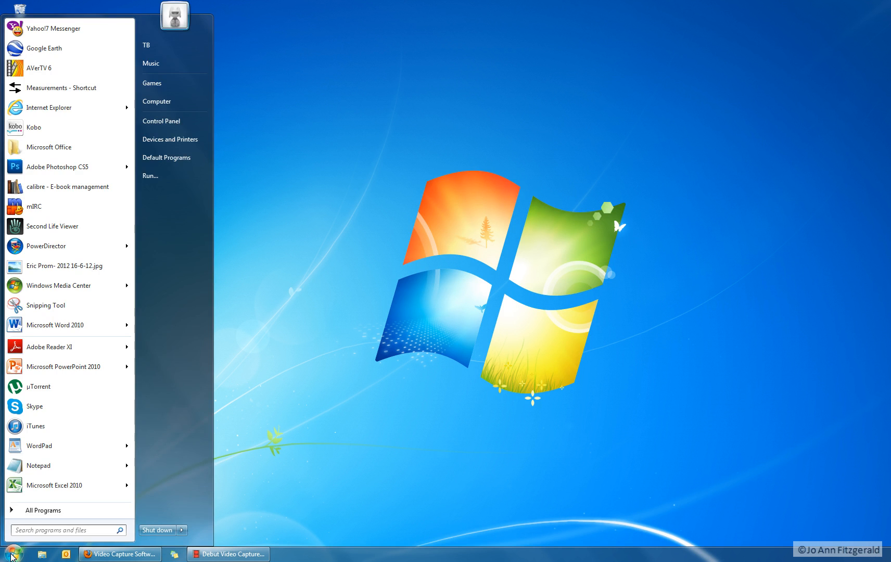
left_click(36, 516)
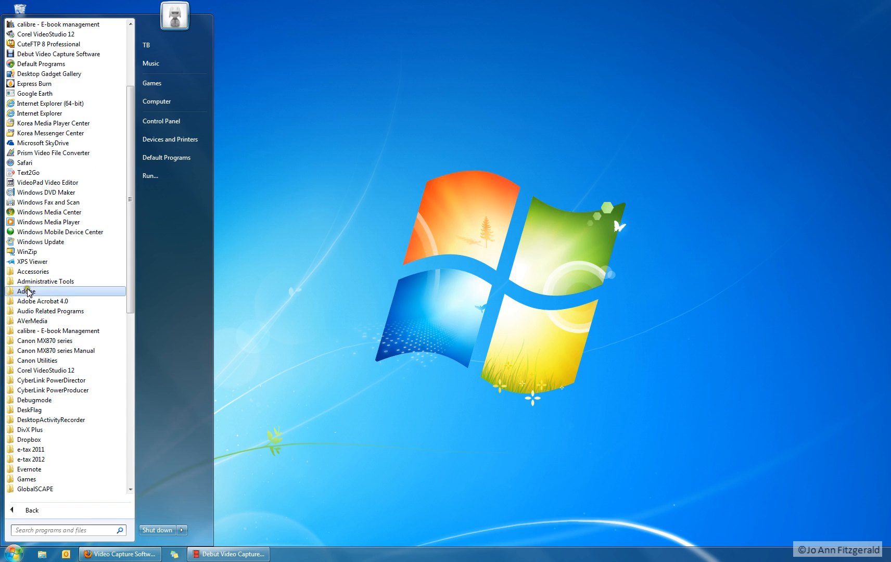
left_click(30, 272)
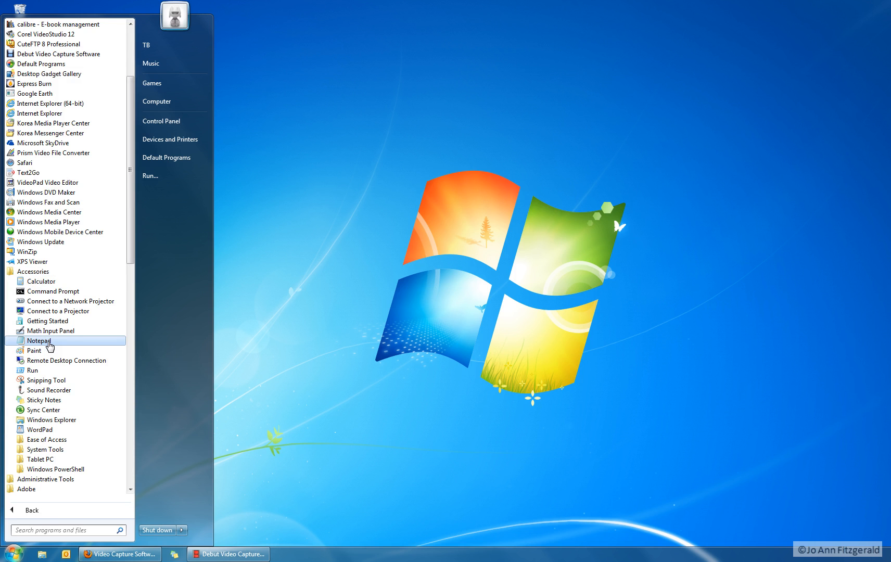
left_click(54, 354)
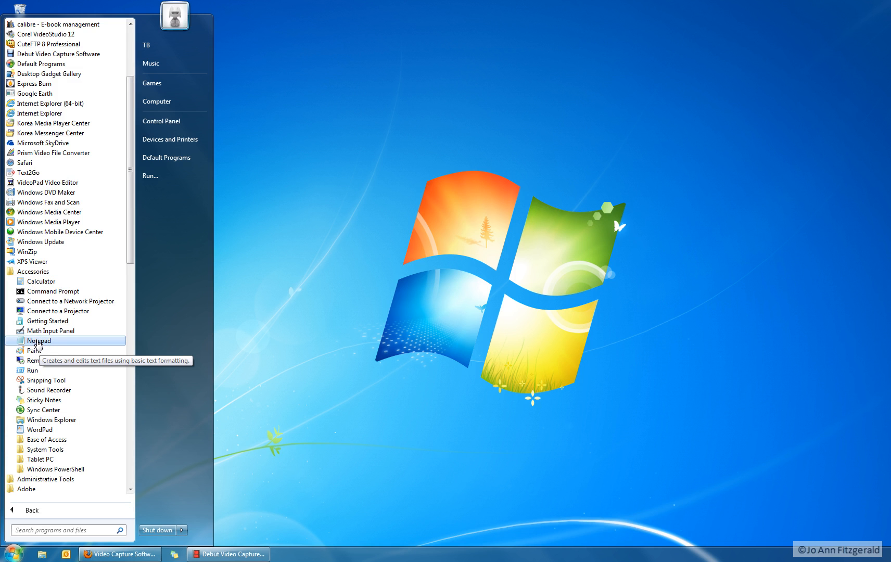
left_click(38, 341)
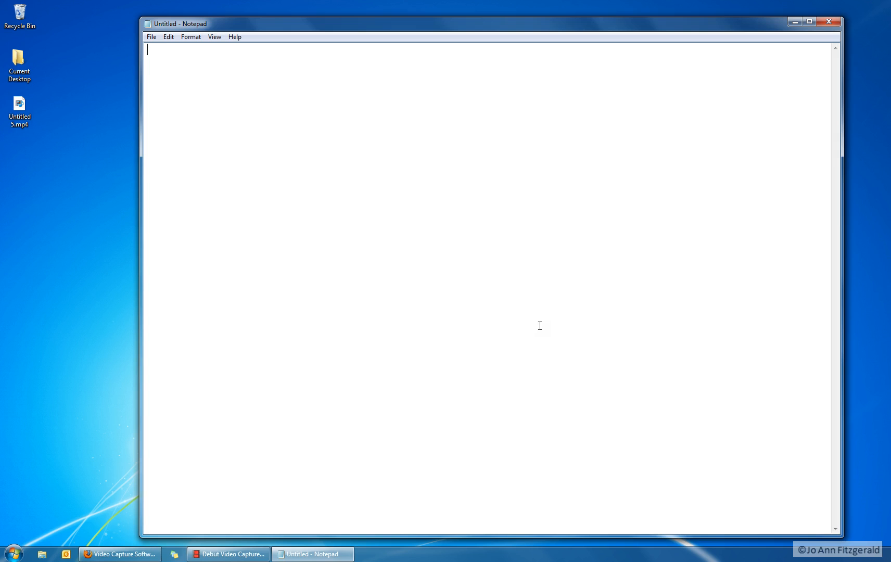
Write "This is a sentence." in the blank document and practise moving the insertion point within it, finishing after the full stop
type("This is a sentence")
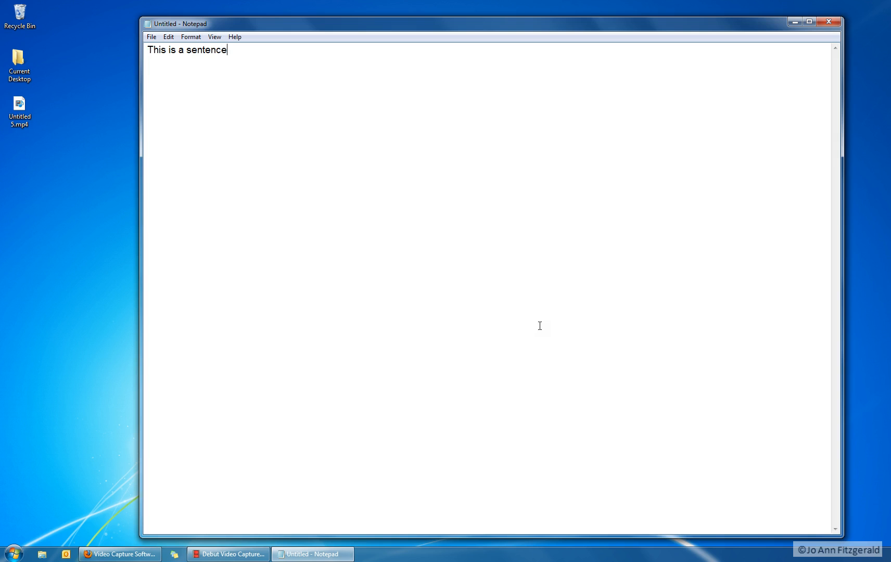
type(".")
key("Left")
key("Left")
key("Left")
key("Left")
key("Left")
left_click(254, 86)
left_click(247, 51)
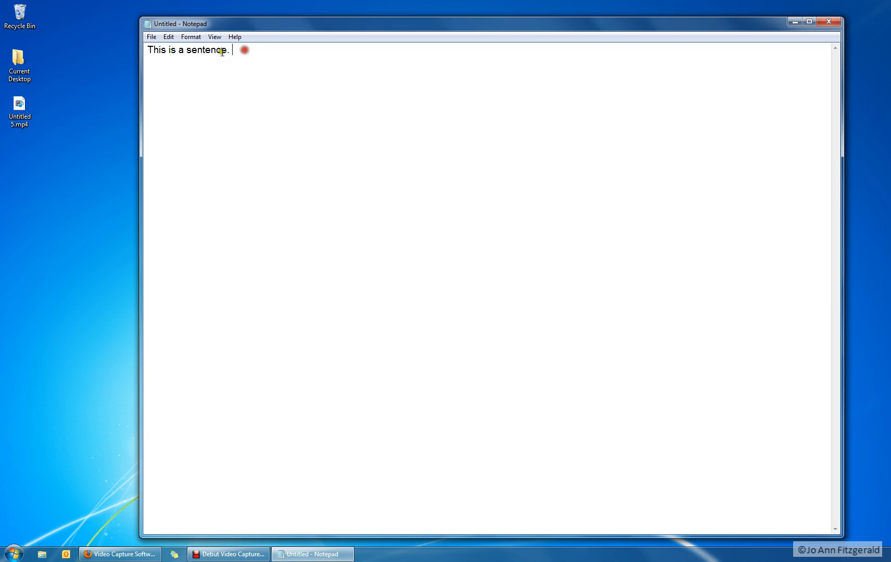
left_click(187, 49)
left_click(242, 47)
Insert the word "bit" directly before "sentence"
key("Left")
key("Left")
key("Left")
key("Left")
key("Left")
key("Left")
key("Left")
type("bit")
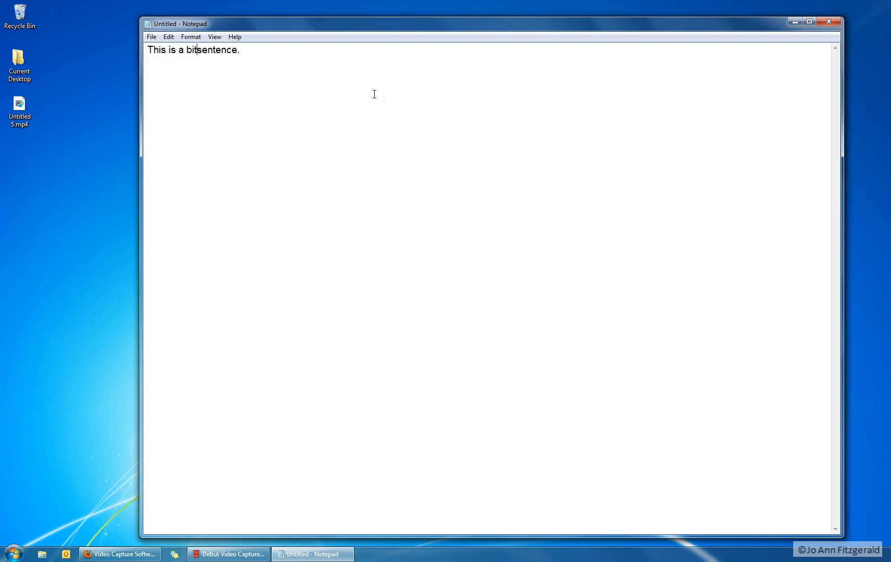
Replace "bit" with "not a" before "sentence" and place the insertion point at the end of the line
key("BackSpace")
key("BackSpace")
key("BackSpace")
key("BackSpace")
type("not a")
left_click(275, 49)
Select the whole sentence and choose Bauhaus 93 in the font settings
left_click(189, 36)
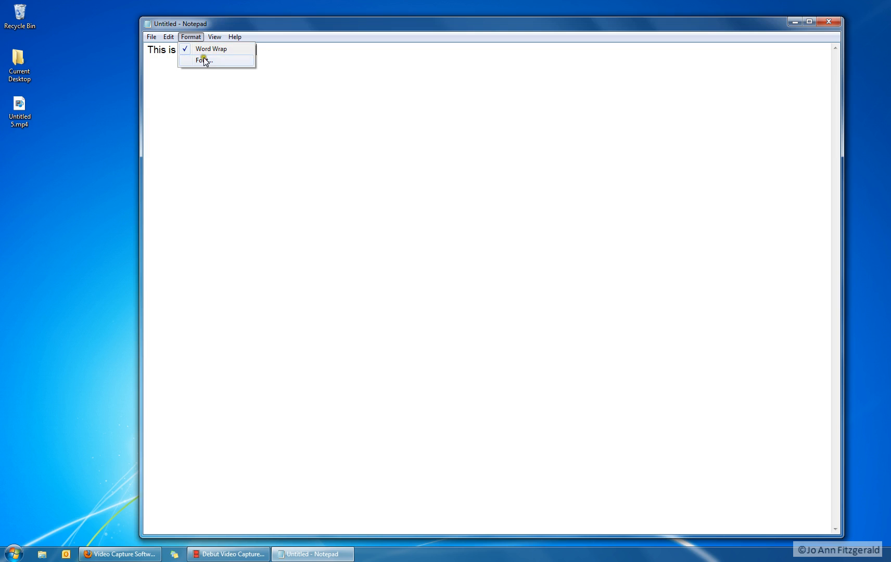
left_click(201, 98)
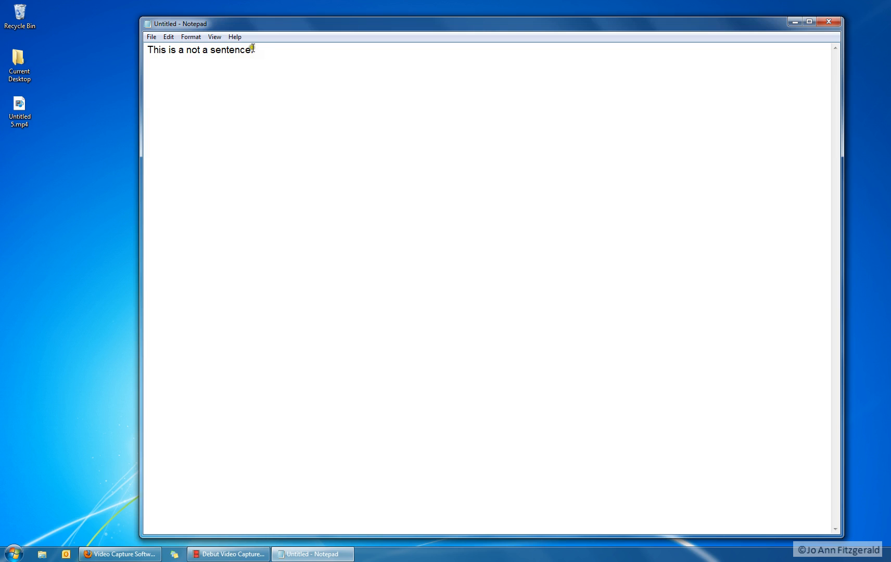
left_click_drag(251, 50, 148, 48)
left_click(146, 47)
left_click(146, 50)
left_click(148, 49)
left_click(148, 49)
left_click_drag(148, 49, 280, 50)
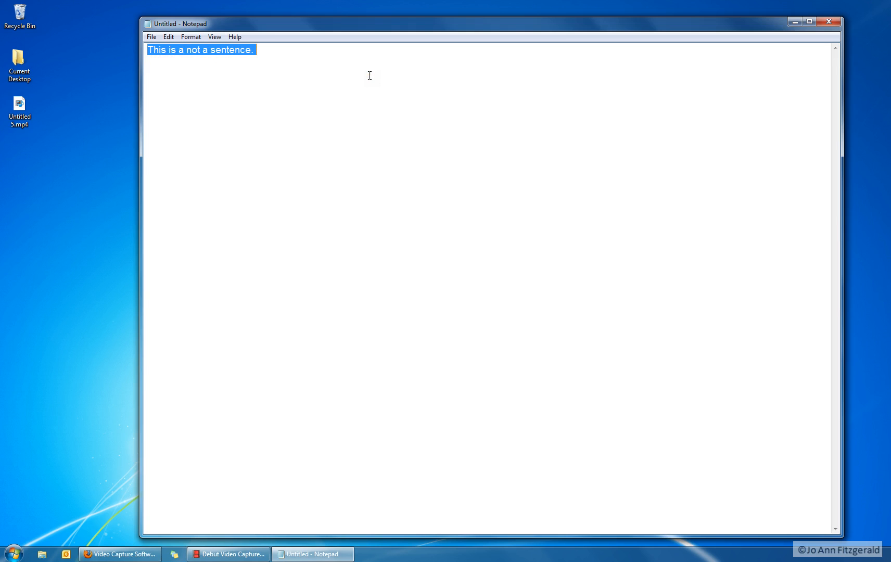
left_click(195, 39)
left_click(205, 60)
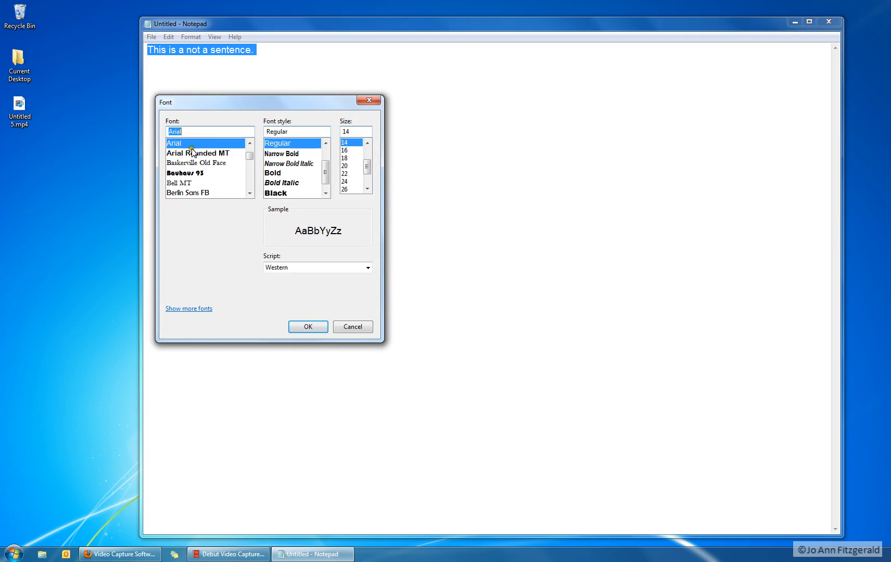
left_click_drag(289, 104, 519, 111)
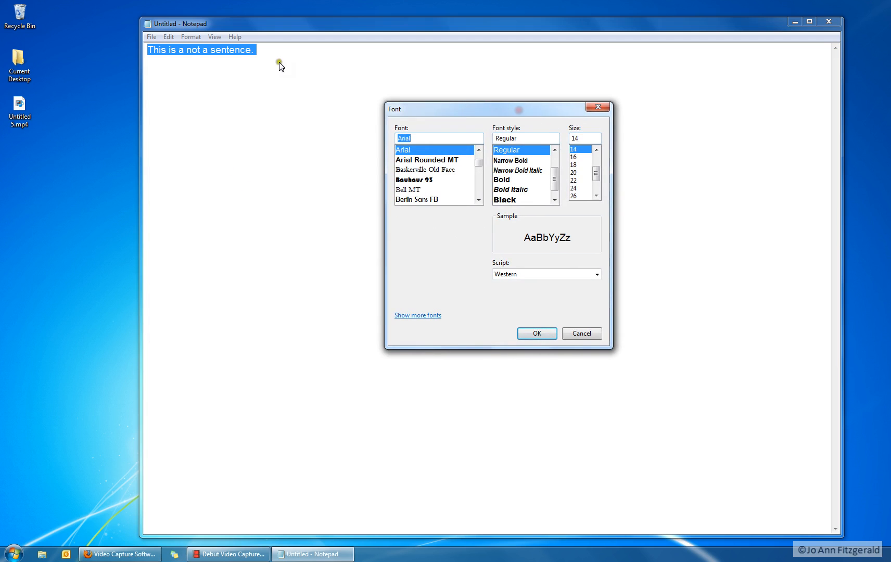
left_click(422, 180)
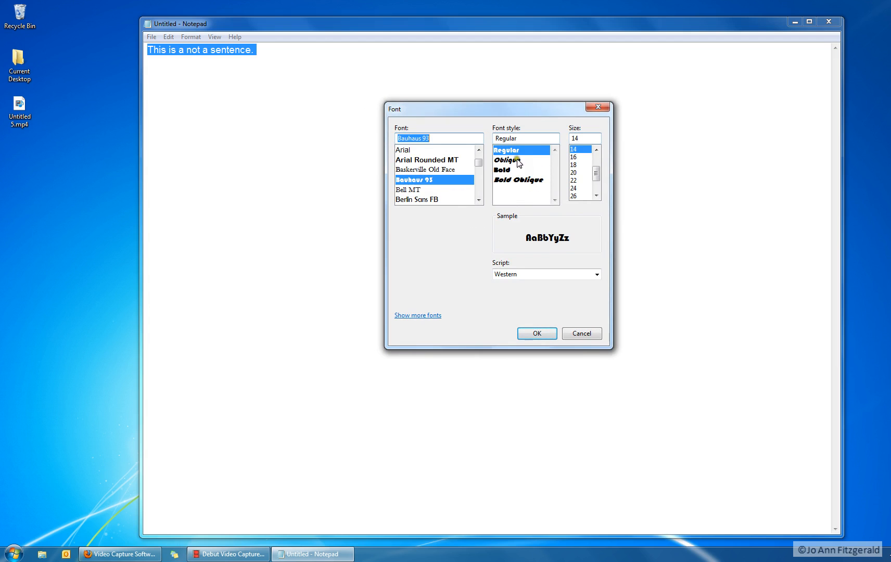
Try font size 18, set the size to 14, apply the font settings and deselect the text
left_click(578, 165)
left_click(597, 150)
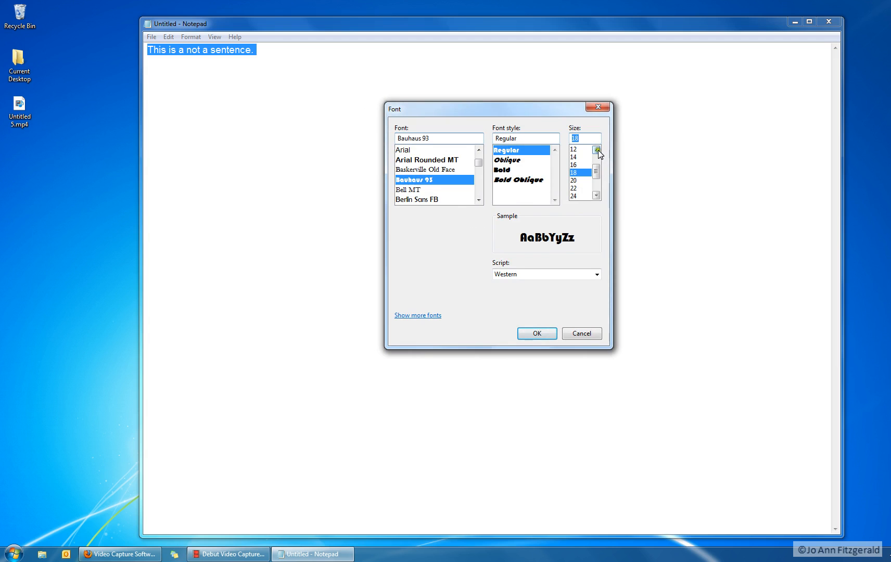
left_click(597, 150)
left_click(597, 150)
double_click(597, 150)
mouse_move(598, 173)
left_mouse_down()
mouse_move(598, 159)
mouse_move(598, 177)
mouse_move(598, 160)
mouse_move(598, 169)
left_mouse_up()
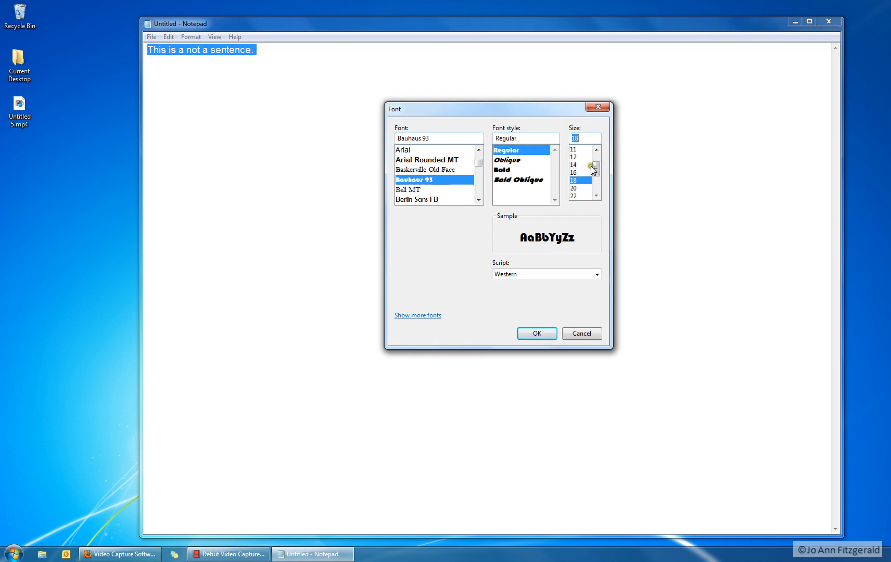
left_click(577, 165)
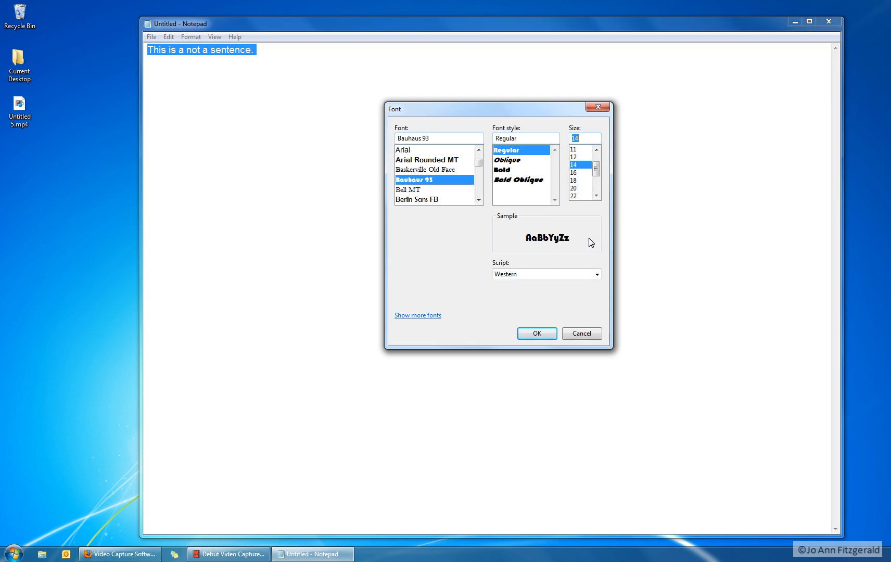
left_click(202, 36)
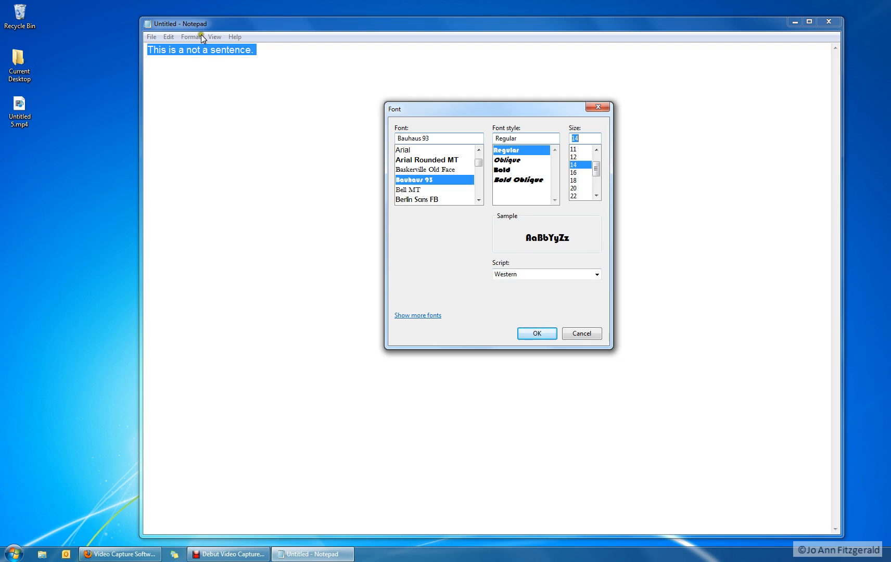
left_click(544, 333)
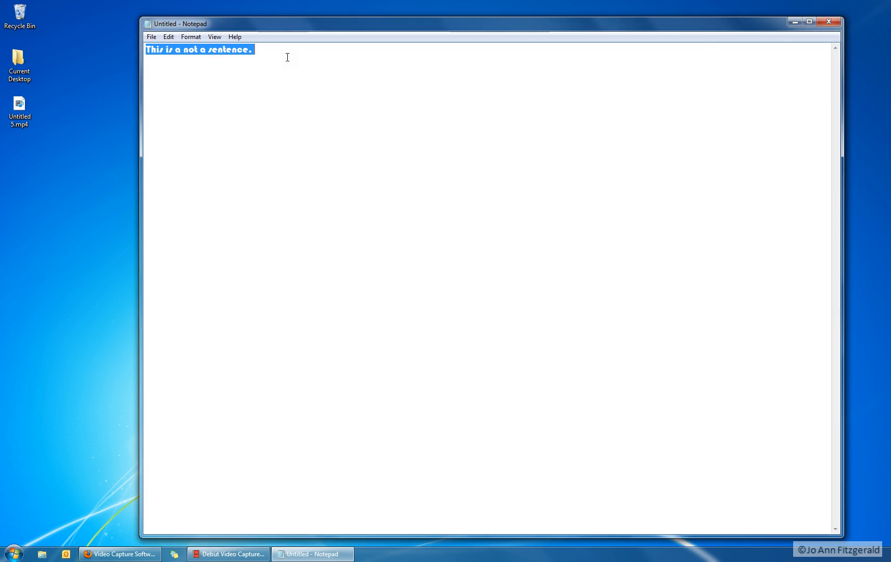
left_click(260, 50)
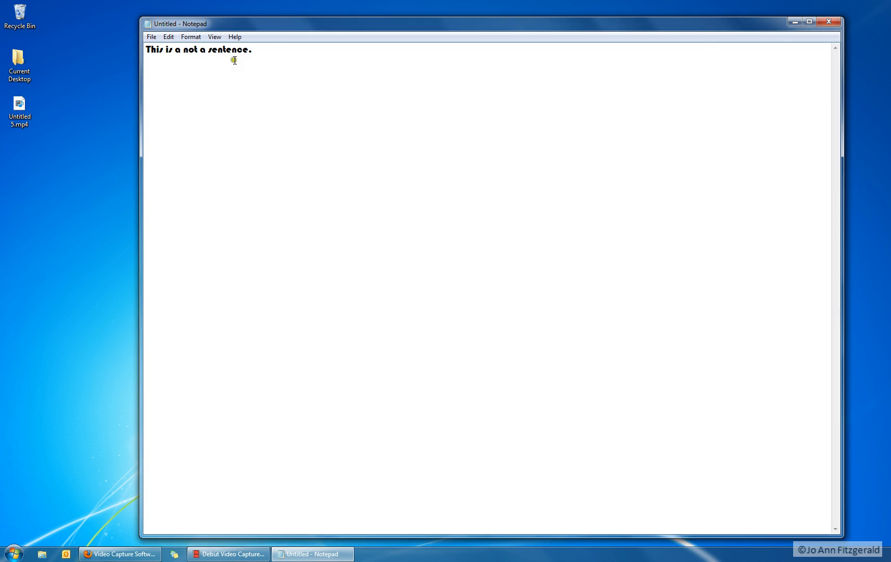
left_click(221, 37)
mouse_move(183, 36)
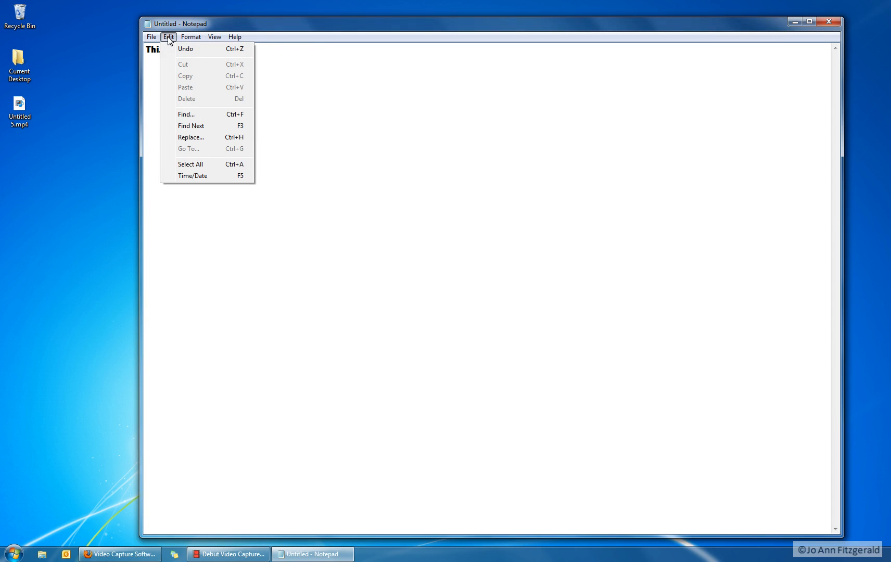
left_click(318, 89)
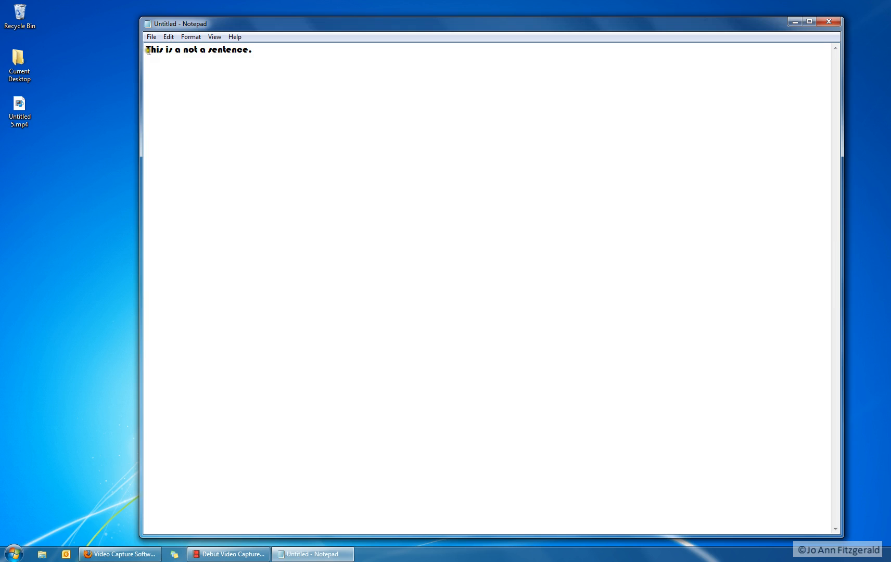
Search downwards through the document for the word "not" and close the search
left_click(192, 37)
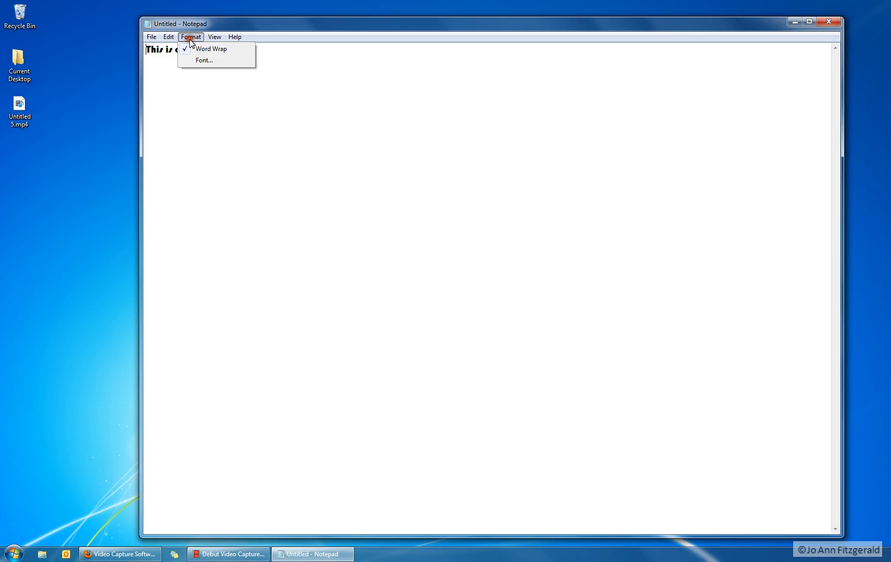
mouse_move(170, 39)
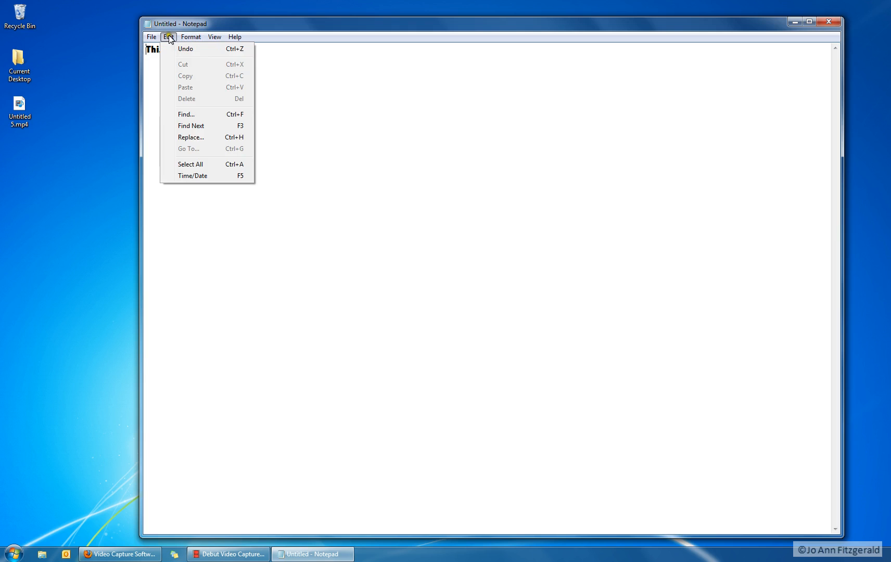
left_click(193, 114)
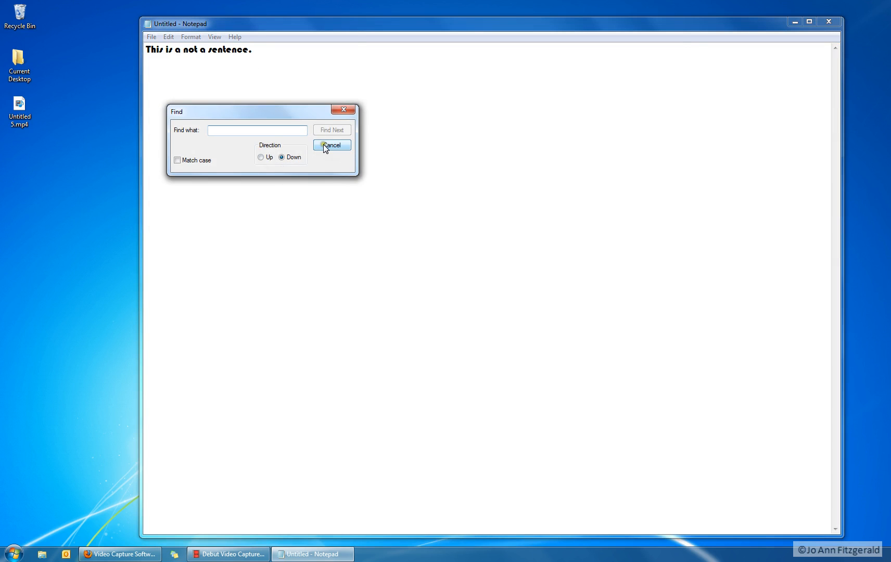
type("not")
key("Return")
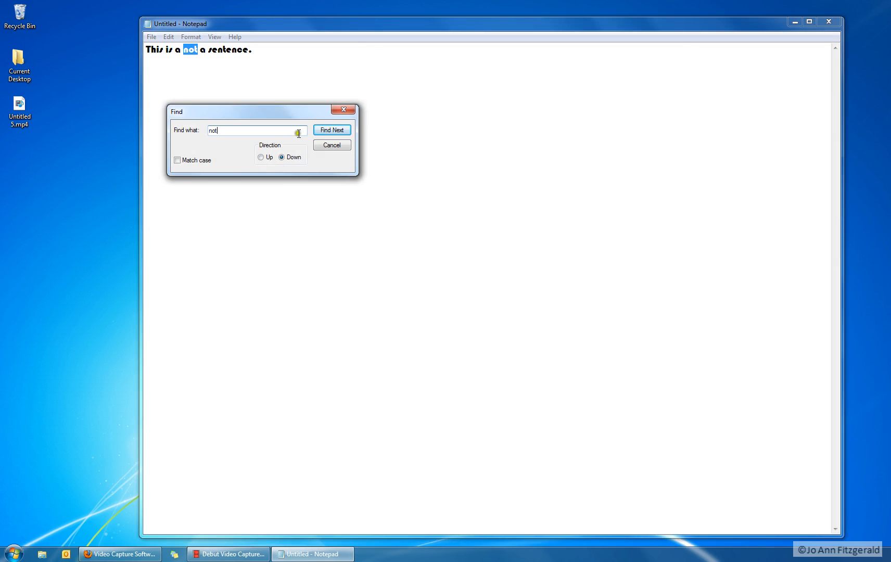
left_click(337, 130)
left_click(340, 130)
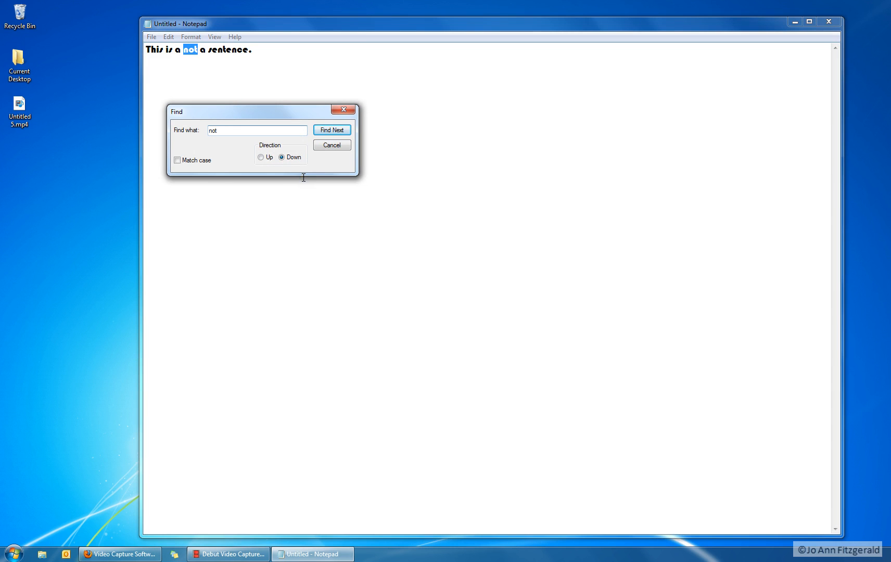
left_click(348, 146)
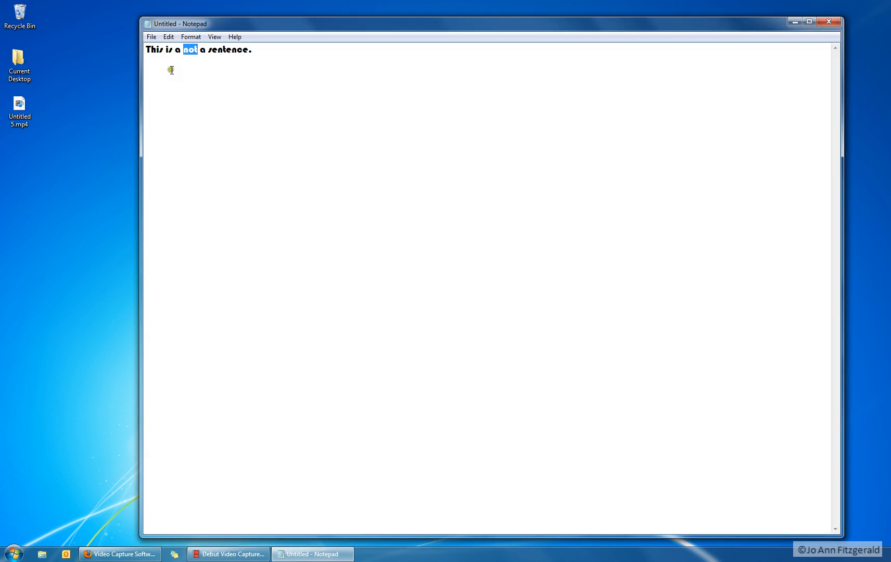
Starting from the beginning of the text, replace "not a " including its trailing space with nothing and dismiss the message
left_click(147, 49)
left_click(192, 36)
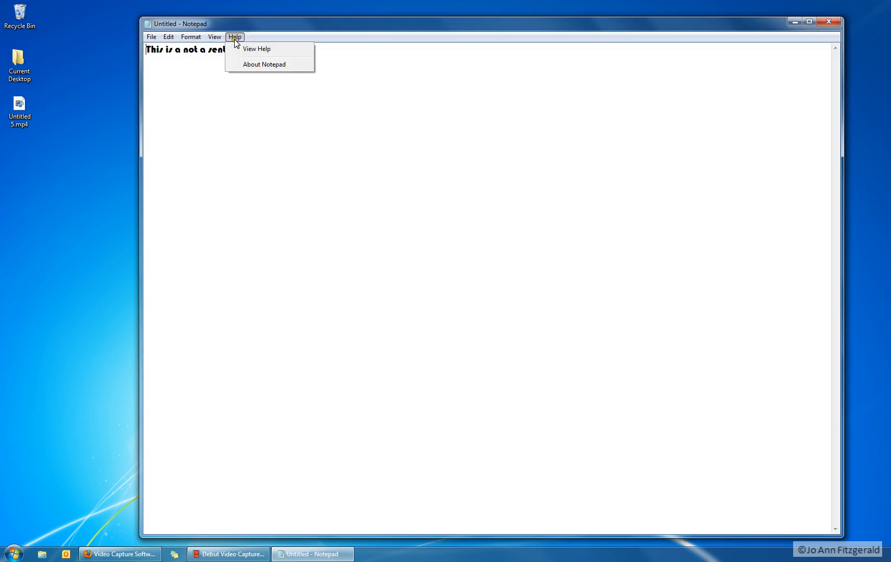
mouse_move(168, 37)
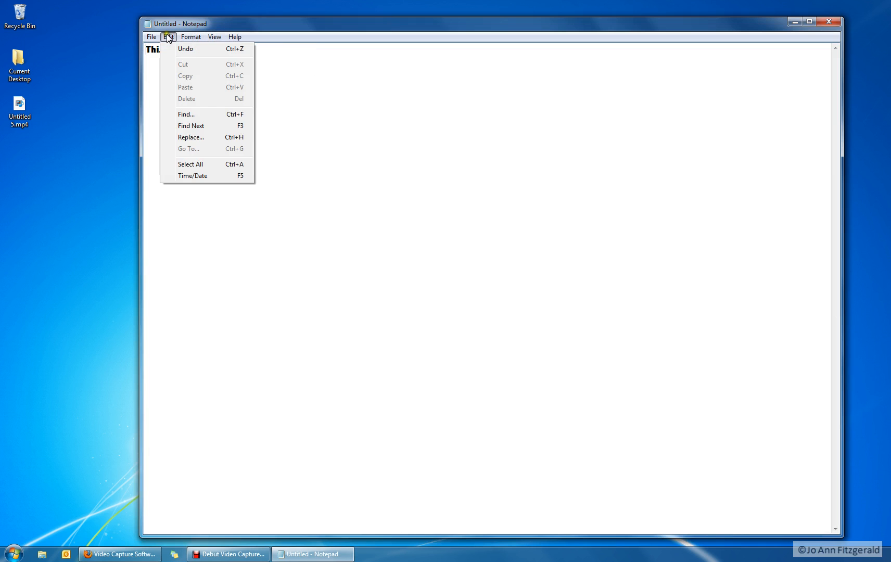
left_click(206, 137)
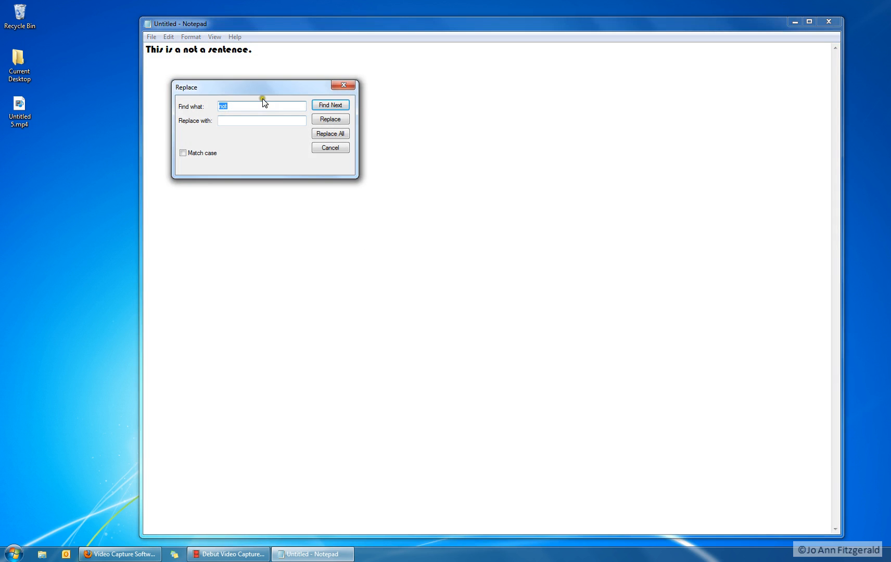
left_click(240, 107)
left_click(234, 120)
left_click(255, 119)
left_click(218, 122)
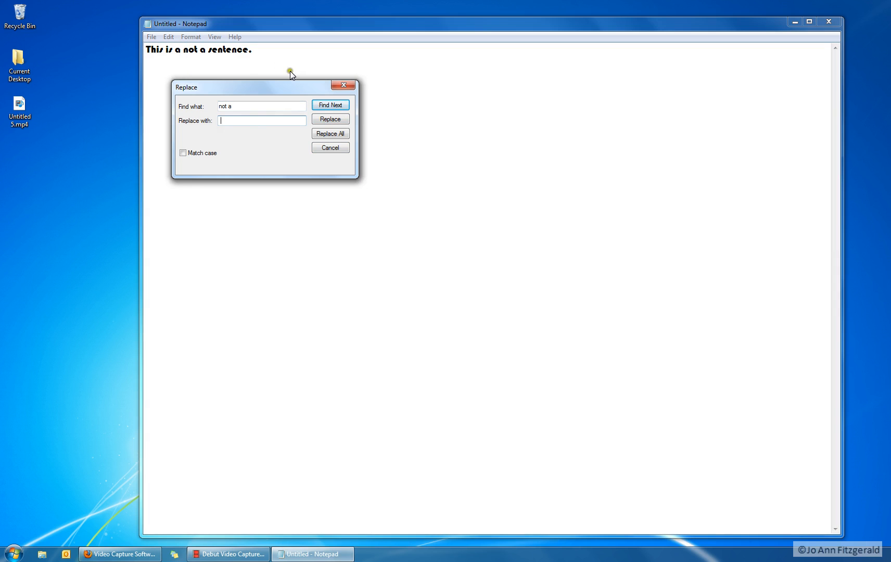
left_click(342, 104)
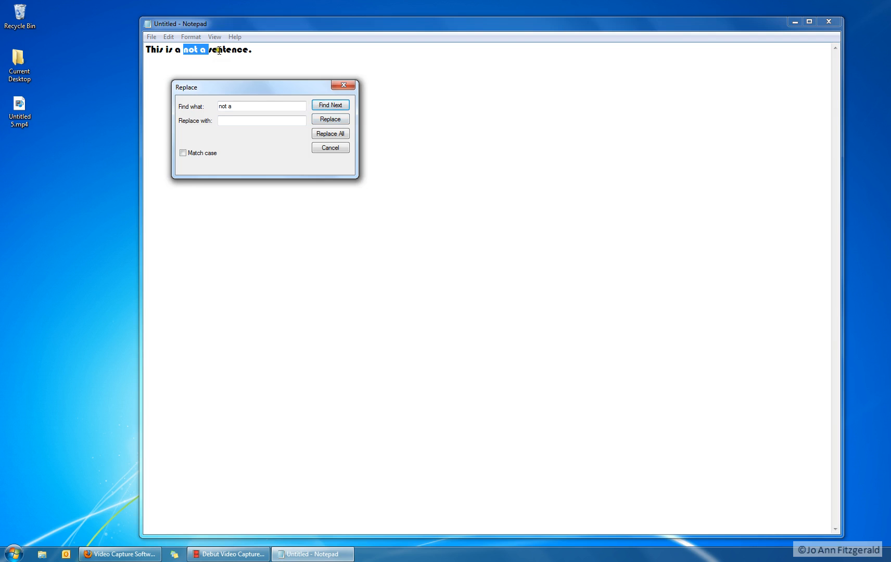
left_click(340, 120)
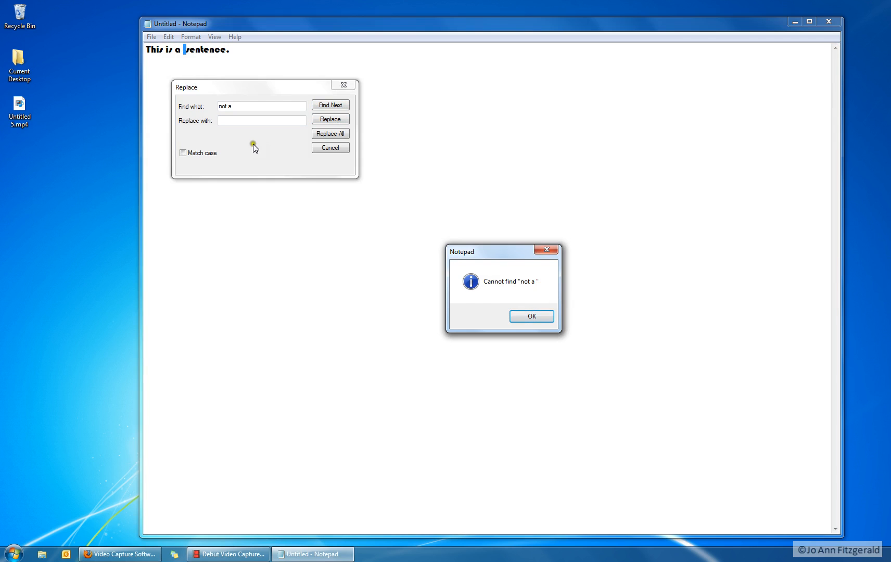
left_click(543, 317)
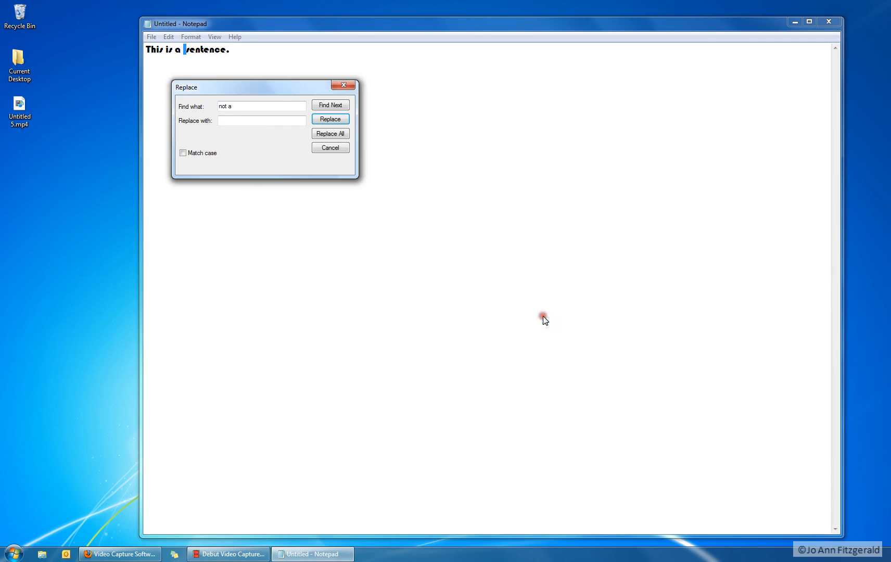
Close the Replace dialog and deselect the text in the document
left_click(339, 86)
left_click(239, 82)
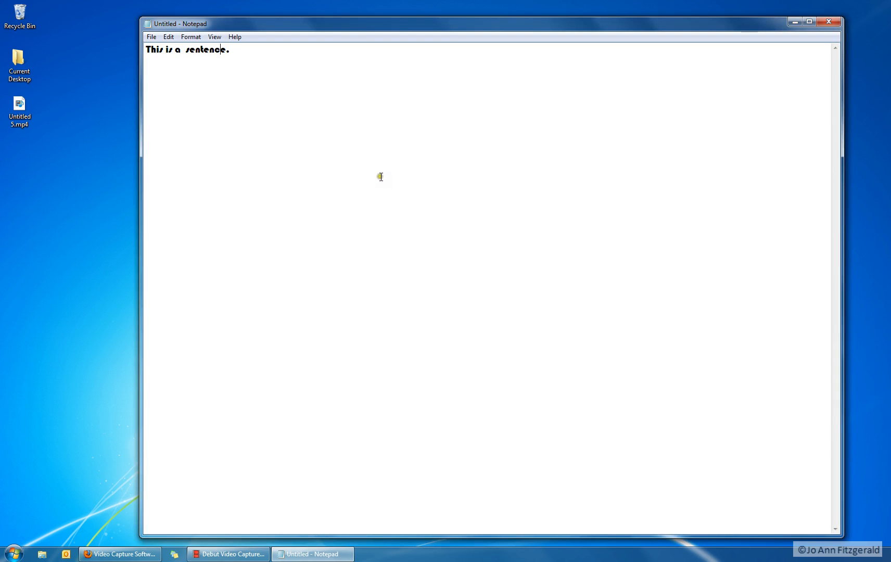
left_click(279, 129)
Start saving the document with Save As, create a folder with the owner's first name inside Documents, and open it
left_click(150, 37)
left_click(156, 83)
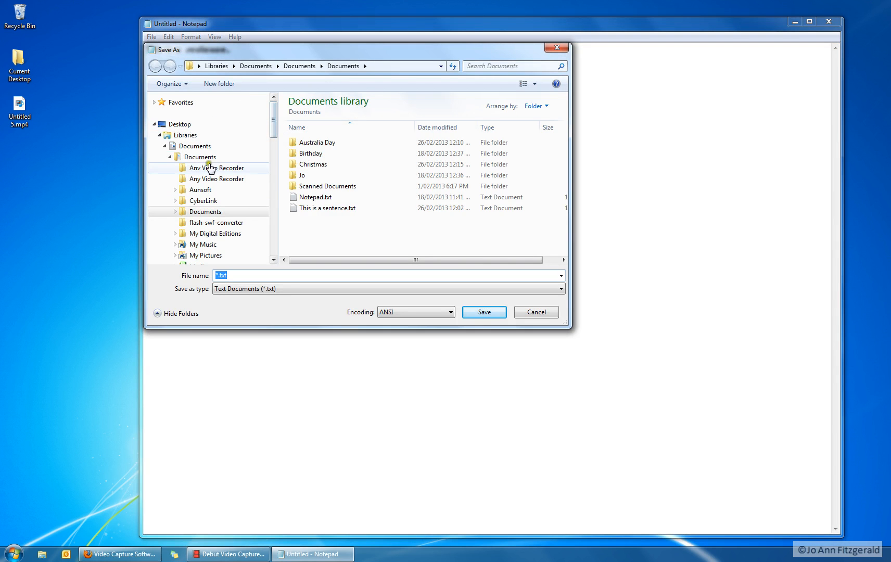
left_click(178, 157)
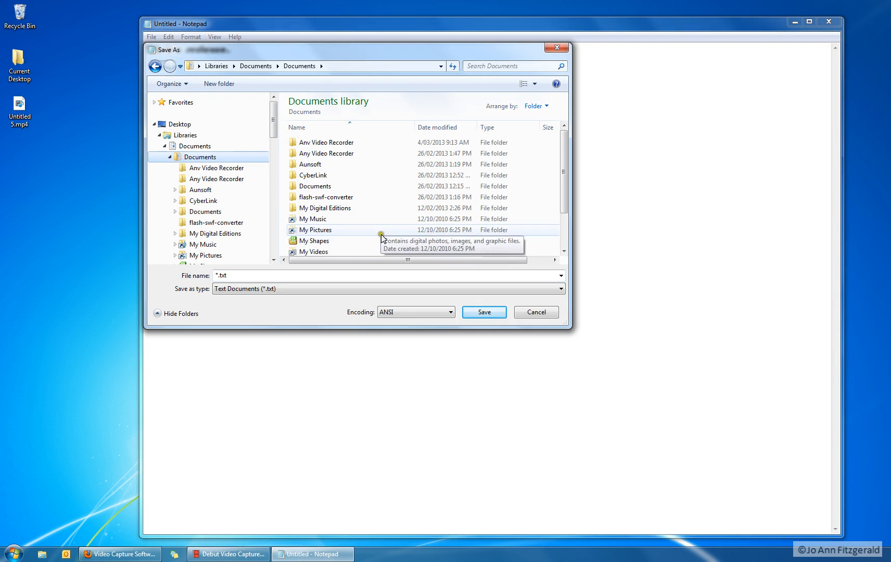
mouse_move(563, 149)
left_mouse_down()
mouse_move(568, 204)
mouse_move(570, 151)
left_mouse_up()
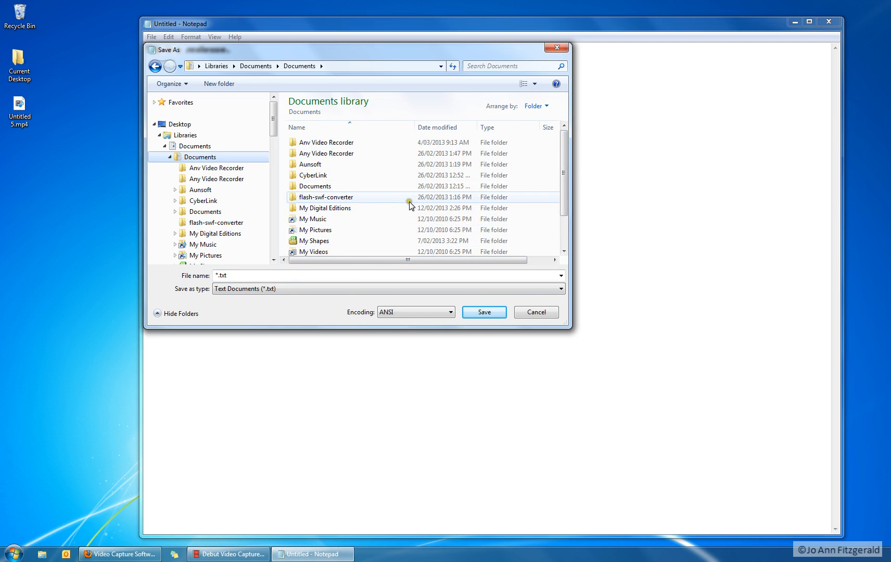
left_click(231, 84)
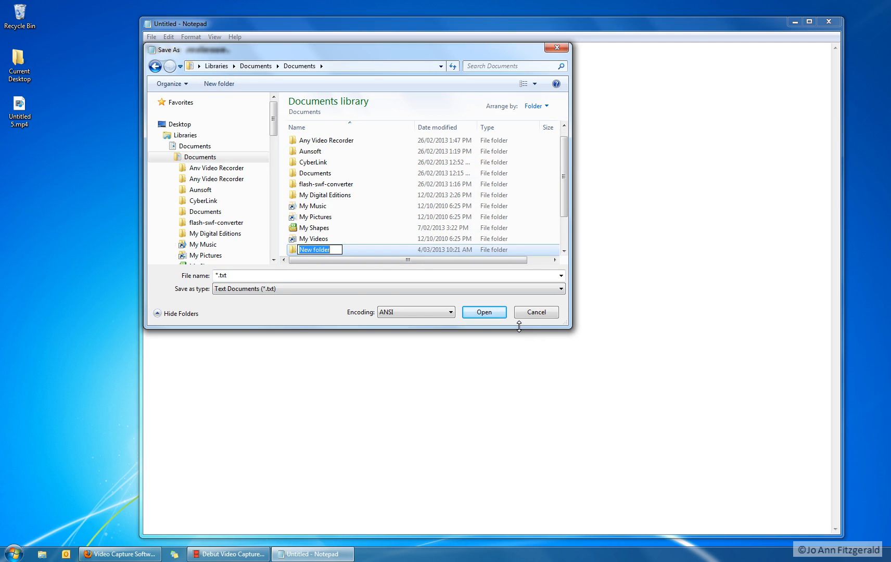
type("Jo Ann")
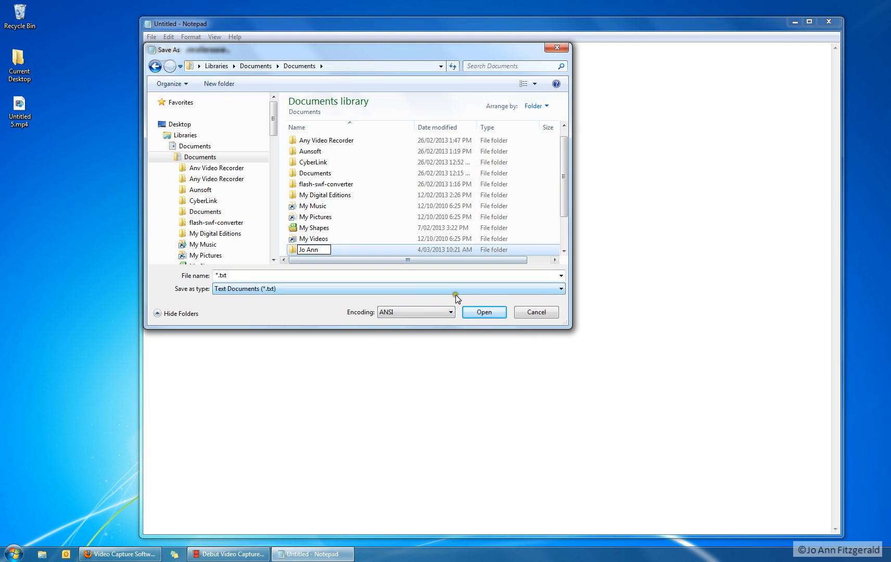
left_click(478, 317)
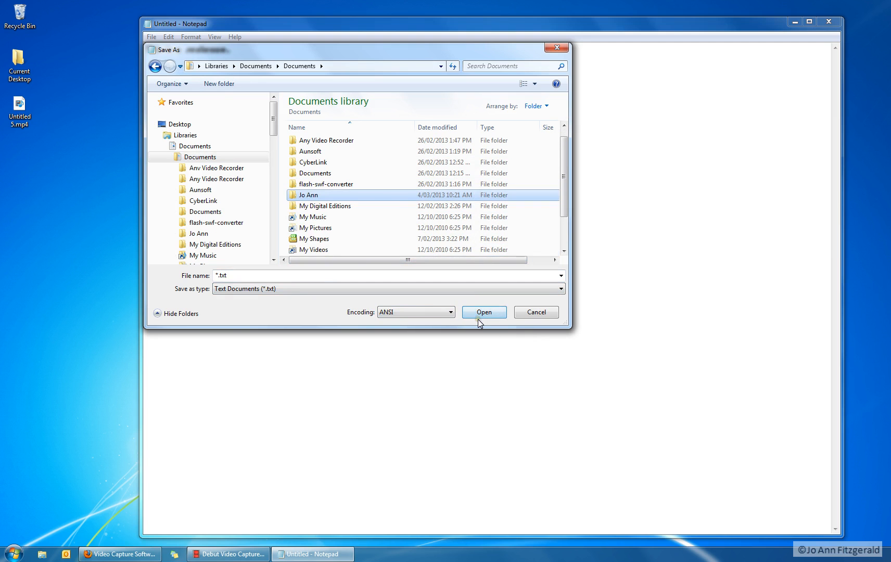
double_click(294, 197)
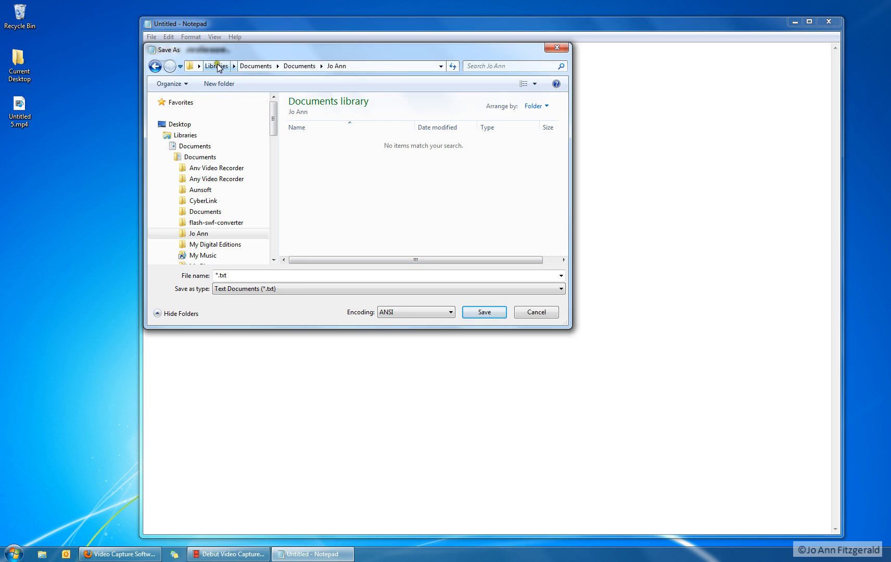
Name the file sentence.txt, keep the type as Text Documents (*.txt), and save it in the new folder
left_click_drag(218, 275, 250, 272)
key("Left")
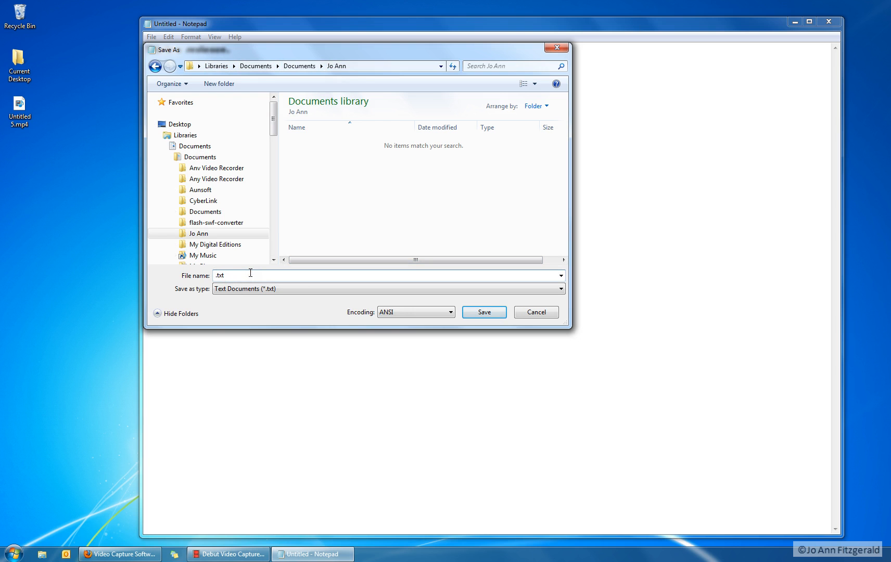
type("sentence")
left_click(261, 287)
left_click(344, 290)
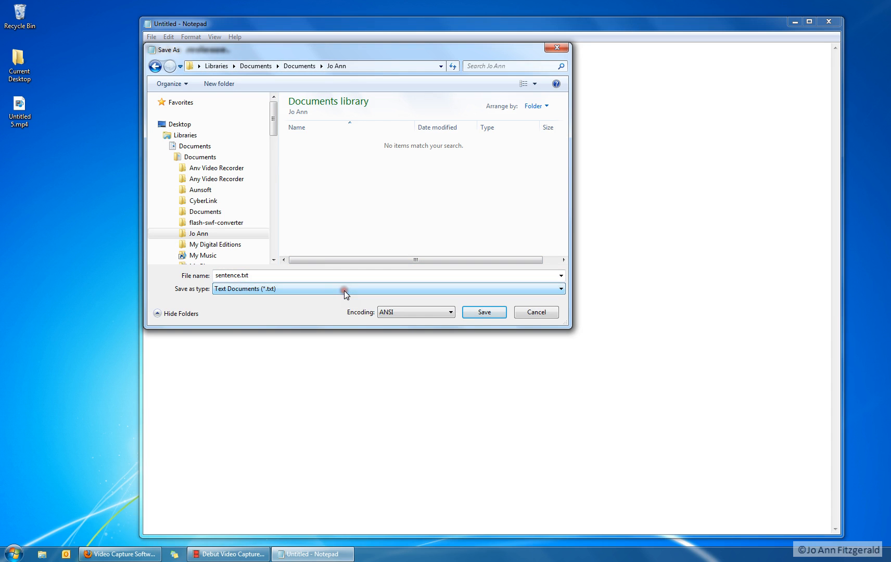
left_click(561, 288)
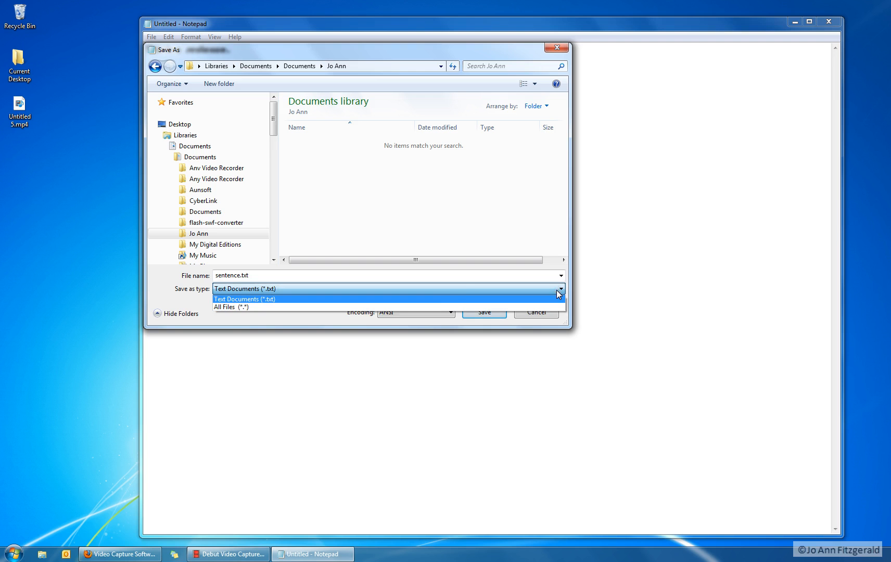
left_click(284, 297)
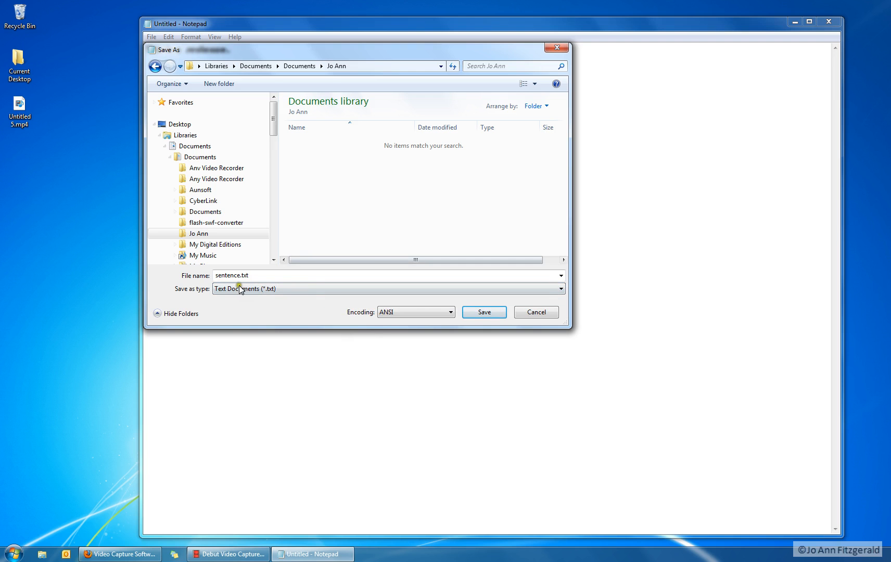
left_click(483, 312)
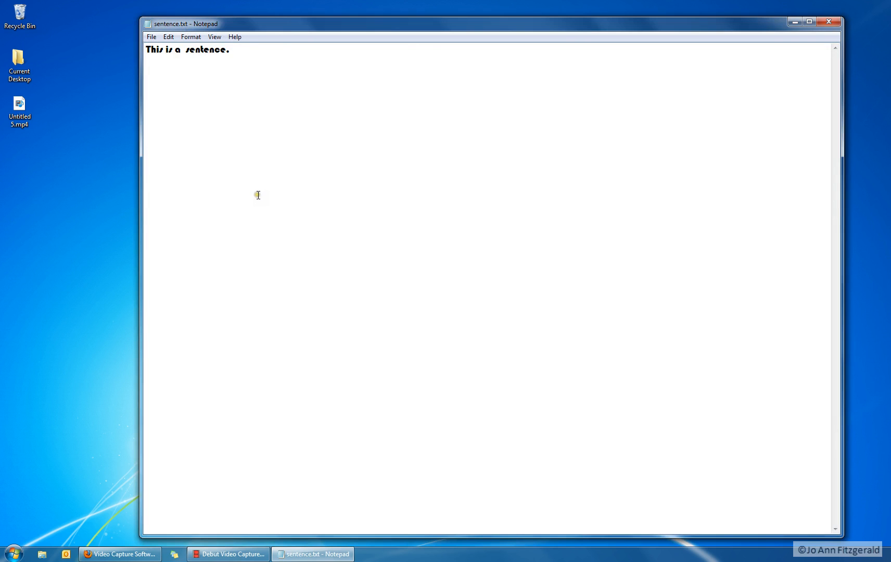
Start a new document and enter the text "Guest list"
left_click(154, 38)
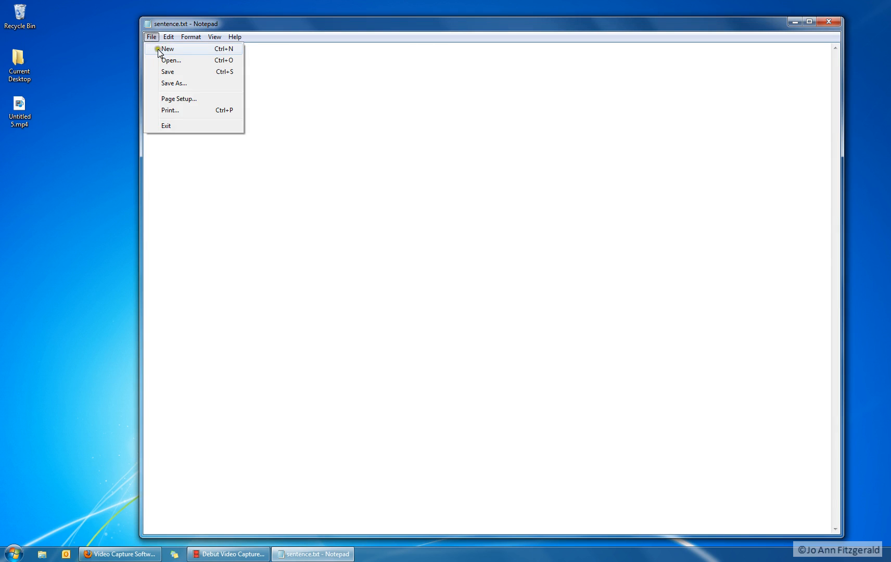
left_click(156, 47)
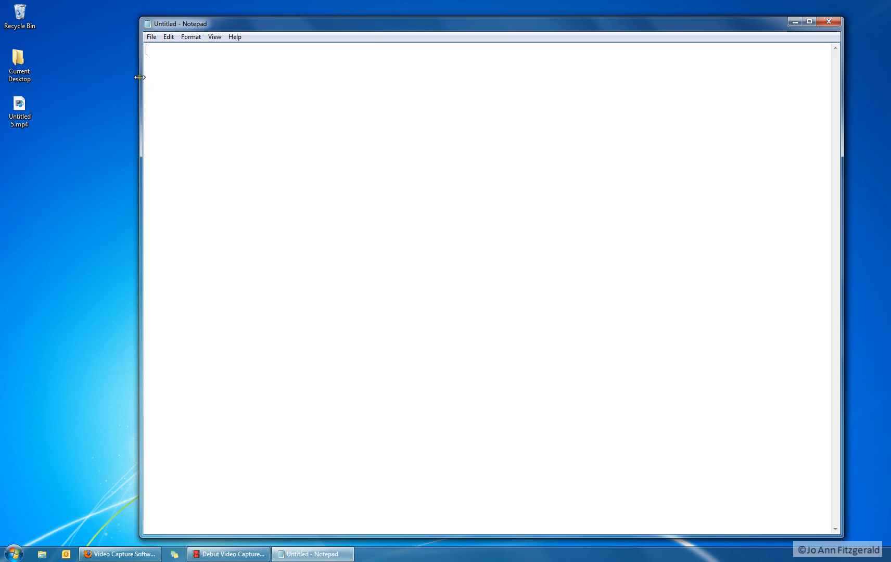
type("Guest list")
Select the "Guest list" text, change its font to Arial Regular at a smaller size, and deselect it
left_click(146, 49)
left_click(146, 49)
left_click_drag(145, 49, 223, 45)
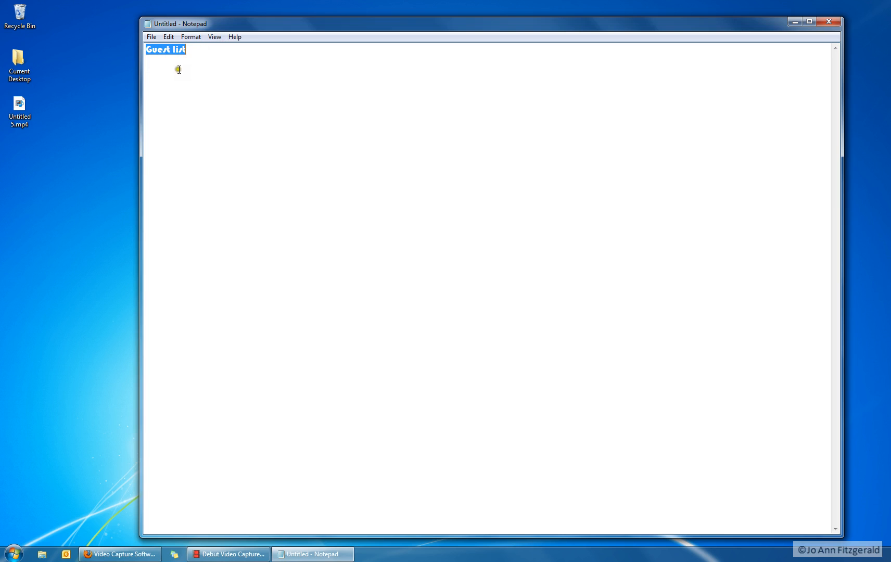
left_click(191, 36)
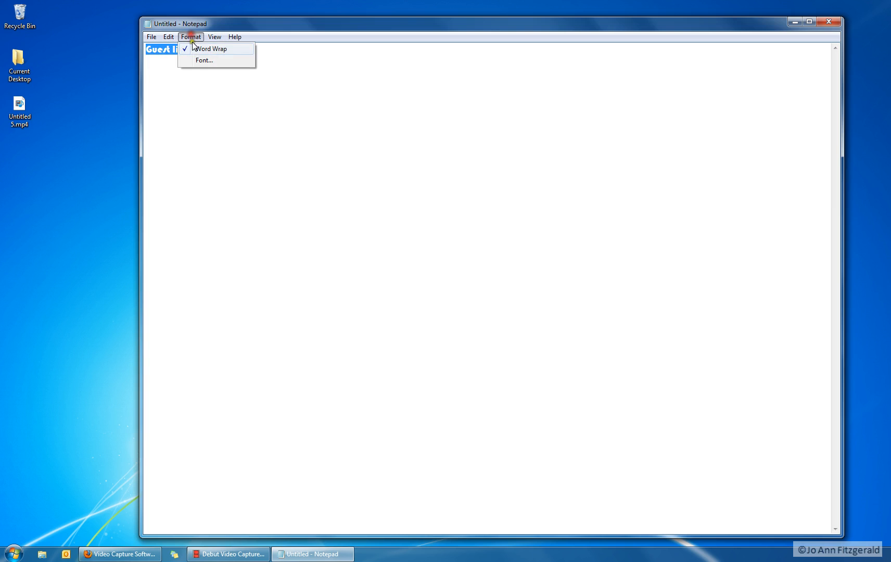
left_click(199, 61)
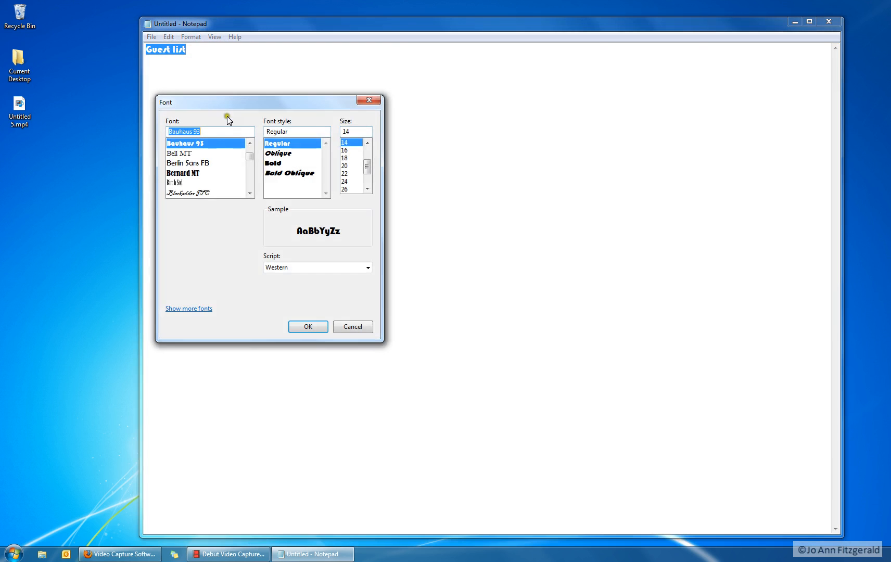
left_click_drag(244, 147, 251, 156)
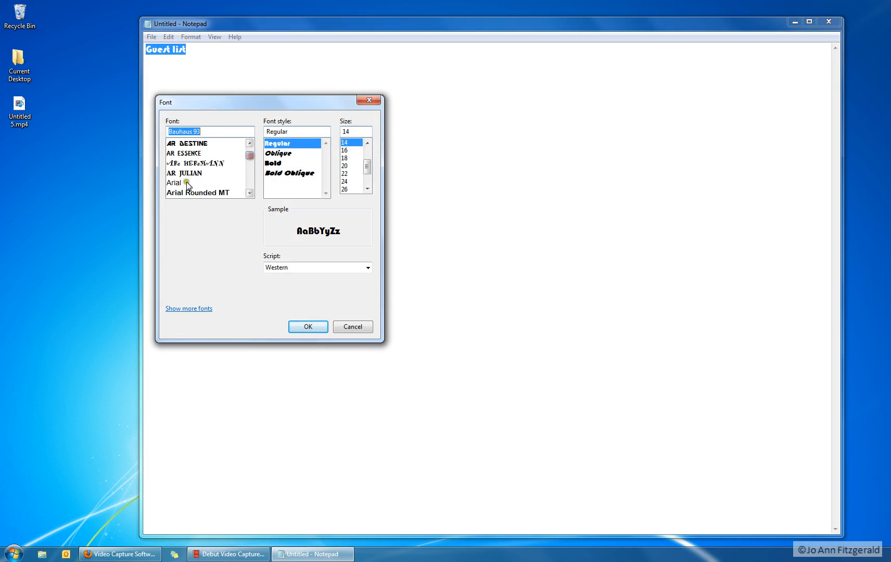
left_click(203, 183)
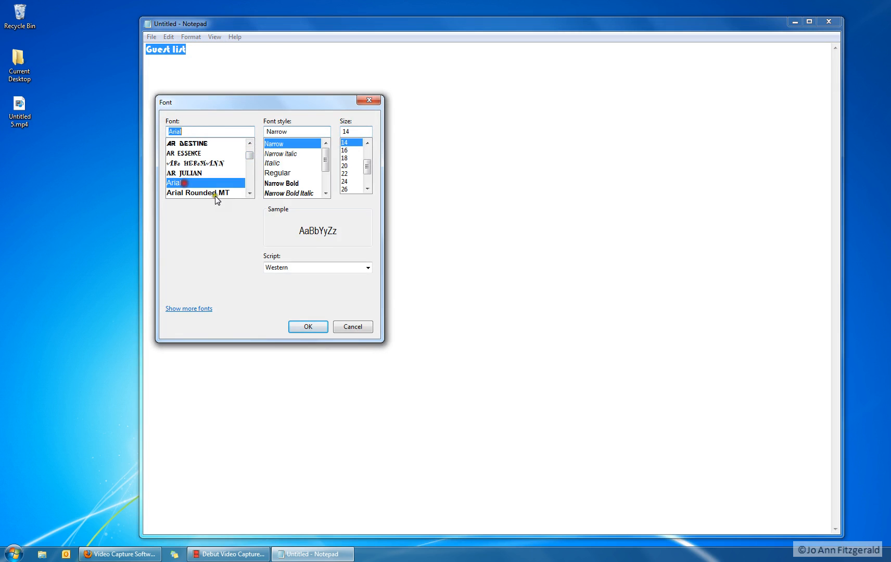
left_click(281, 173)
left_click(367, 145)
left_click(367, 145)
left_click(367, 145)
left_click(367, 145)
left_click(352, 149)
left_click(305, 327)
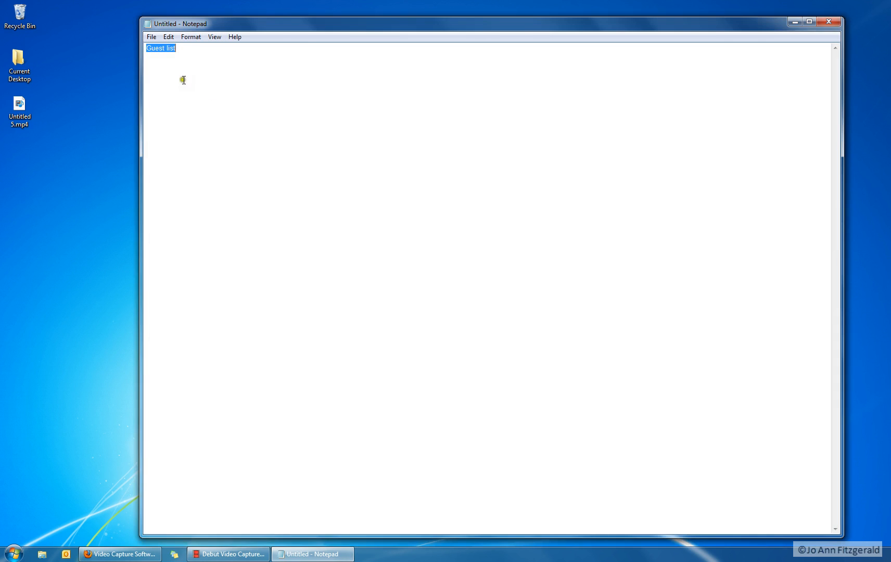
left_click(337, 156)
Save the new document as "guest list" in the same folder as sentence.txt
left_click(151, 37)
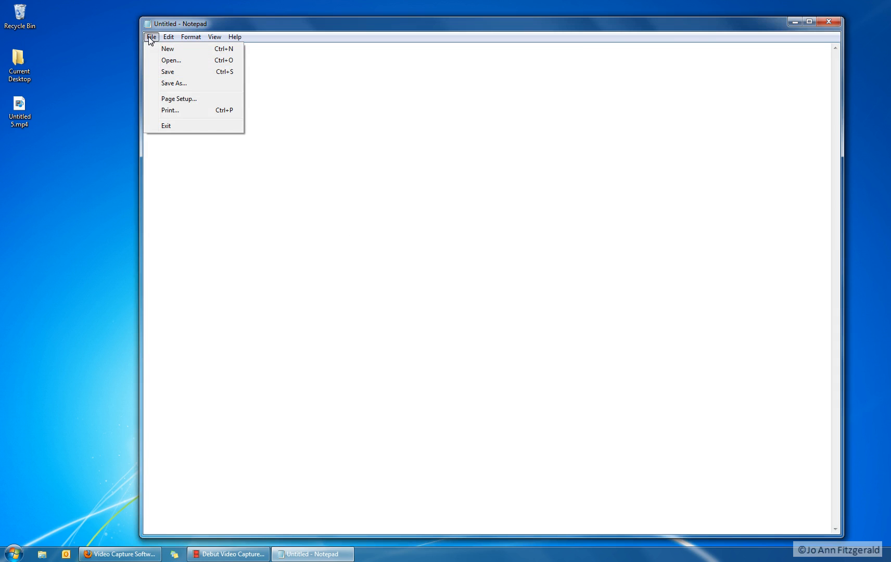
left_click(172, 83)
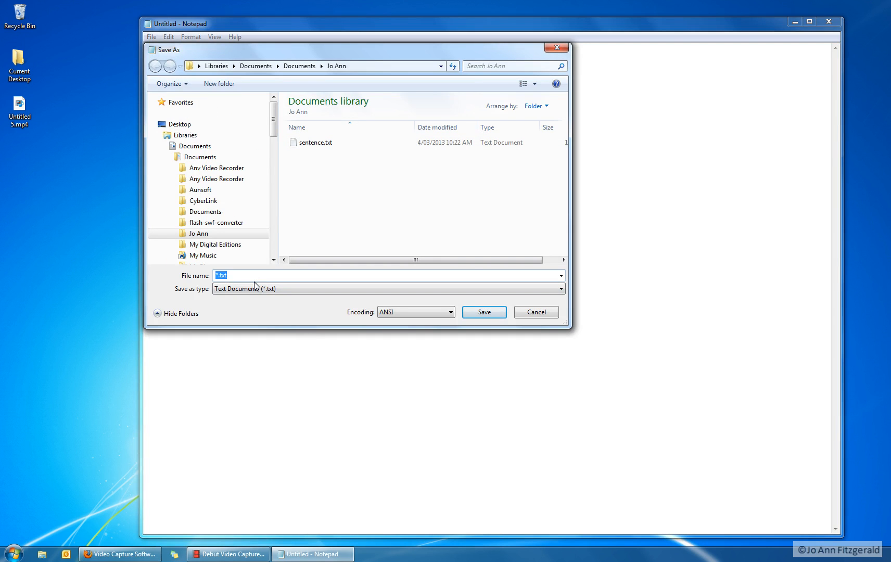
type("guest list")
left_click(485, 313)
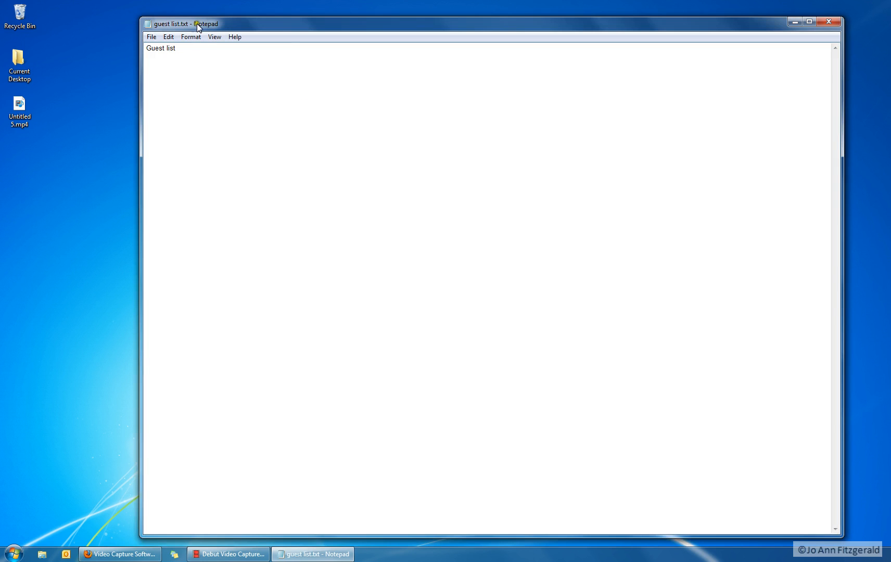
Open sentence.txt from the newly created folder
left_click(205, 106)
left_click(151, 37)
left_click(159, 61)
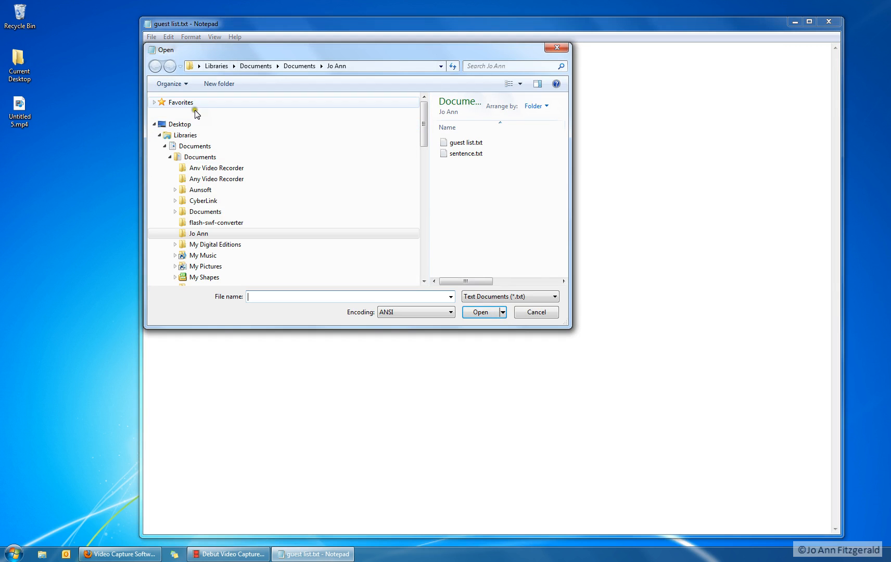
left_click_drag(423, 107, 416, 91)
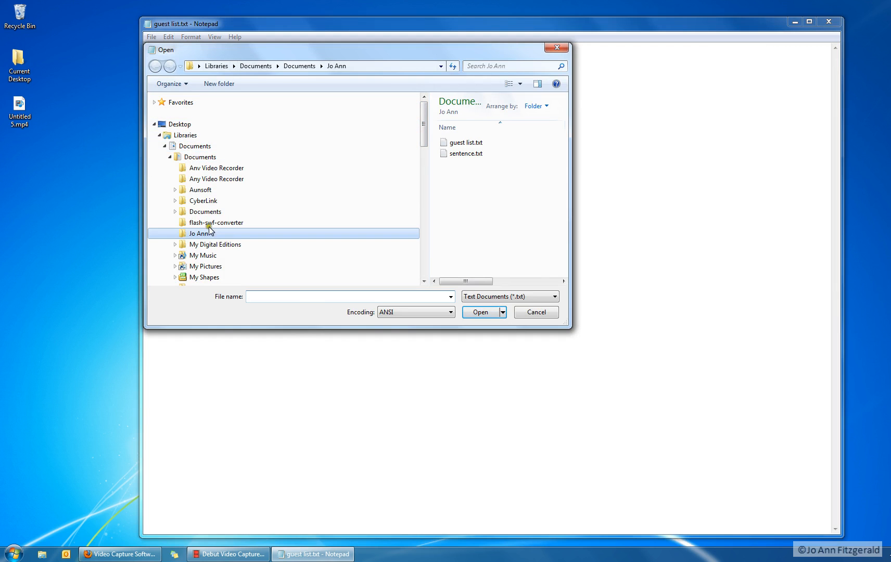
left_click(459, 153)
left_click(488, 316)
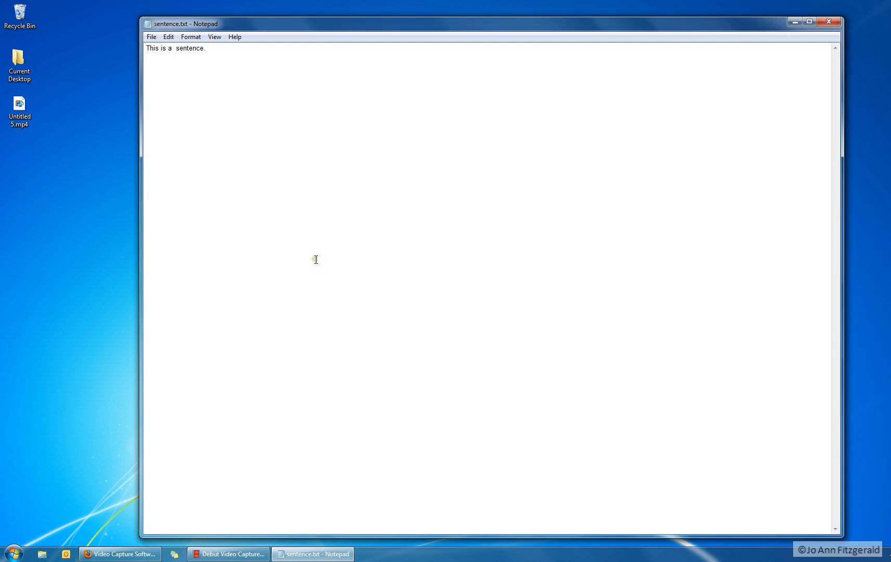
Add the line "This is another sentence." below the first sentence and save the changes to the same file
left_click(226, 55)
type("This is another sentence.")
left_click(155, 37)
left_click(181, 23)
left_click(152, 37)
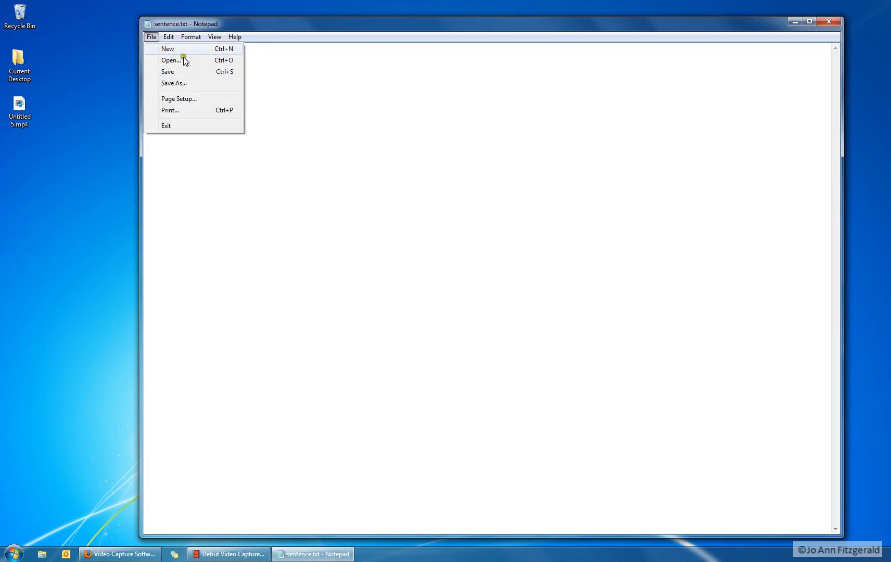
left_click(151, 37)
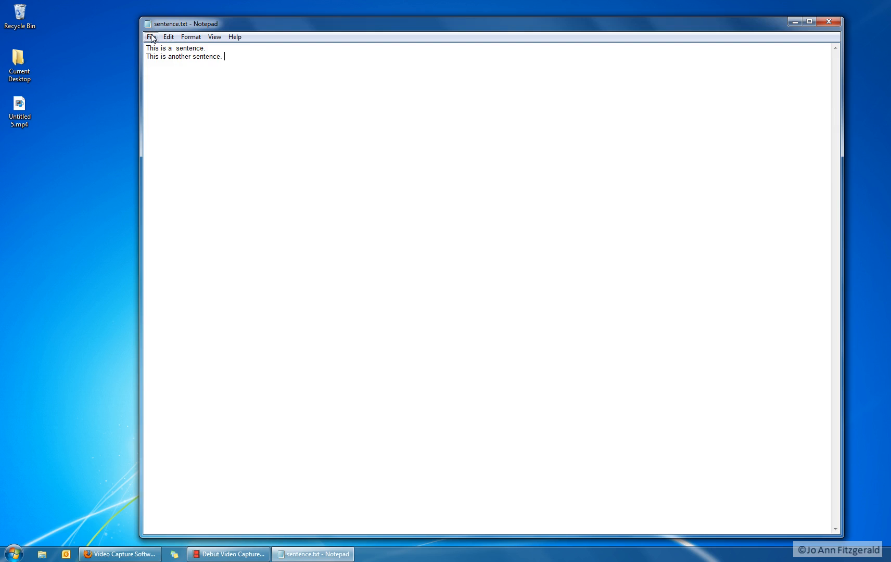
left_click(151, 37)
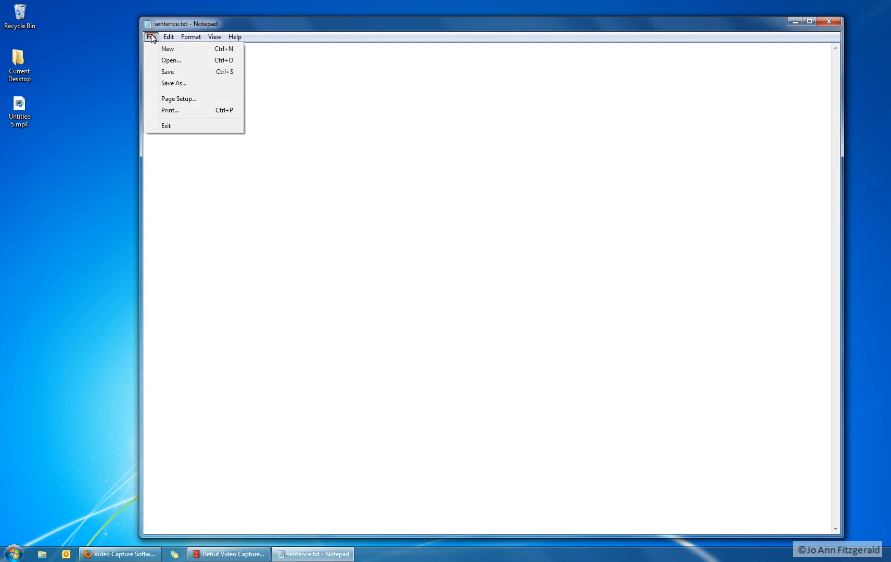
left_click(170, 72)
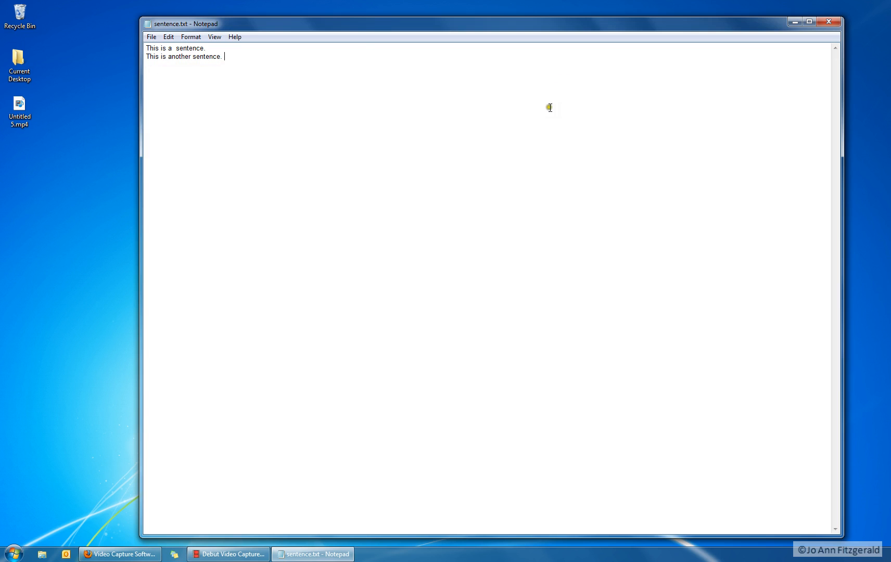
Open the print settings for the document to view the printer and page options, and close them without printing
left_click(153, 39)
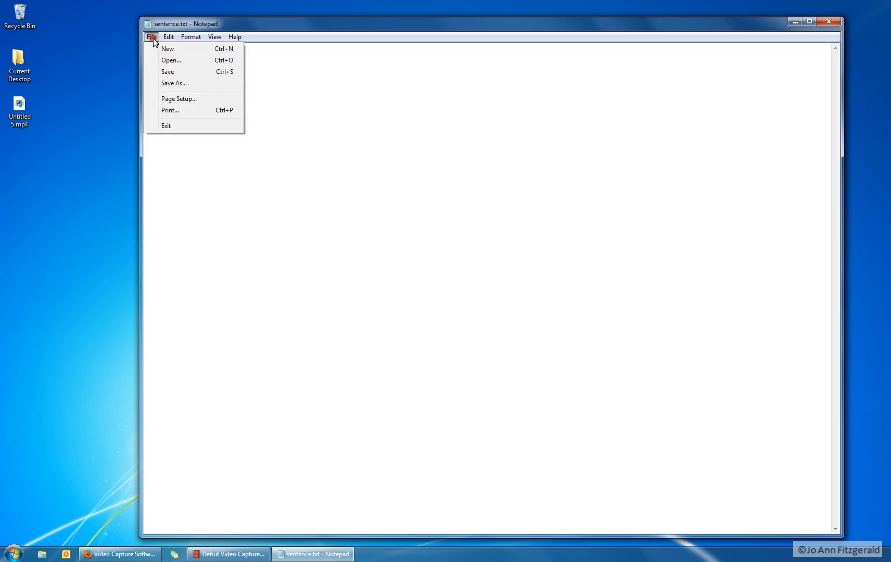
left_click(159, 112)
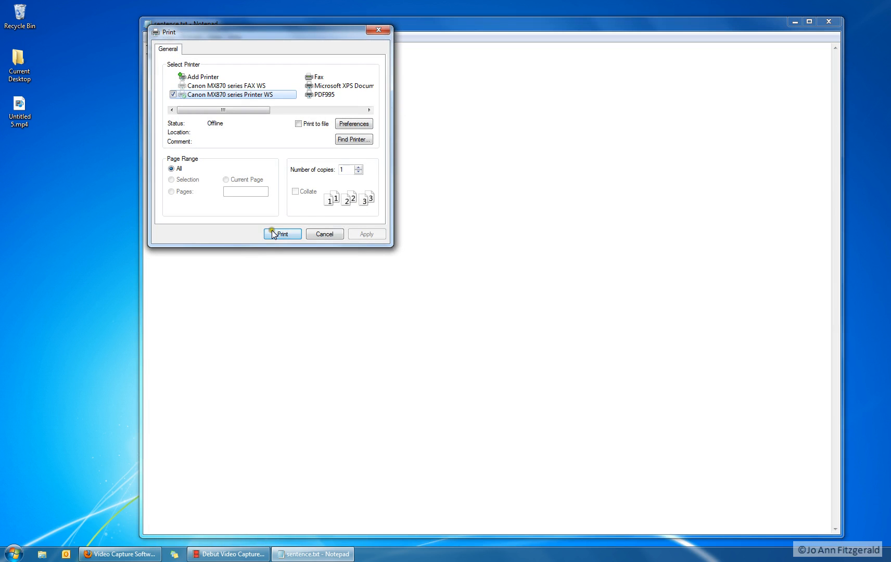
left_click(380, 30)
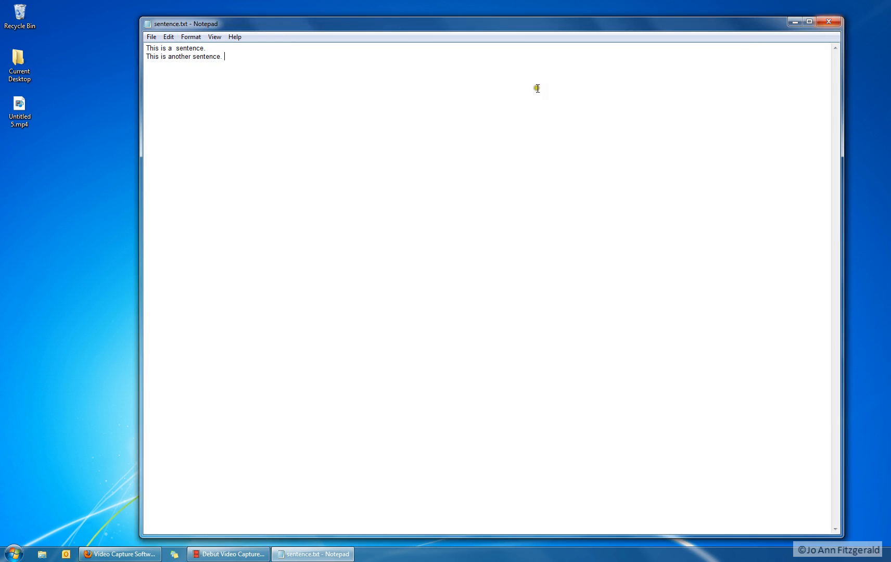
Exit Notepad
left_click(153, 37)
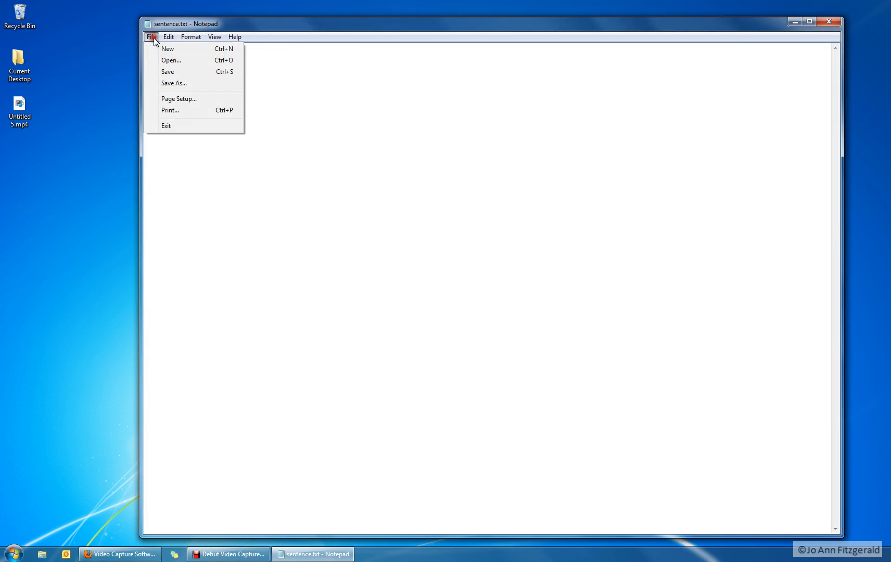
left_click(172, 127)
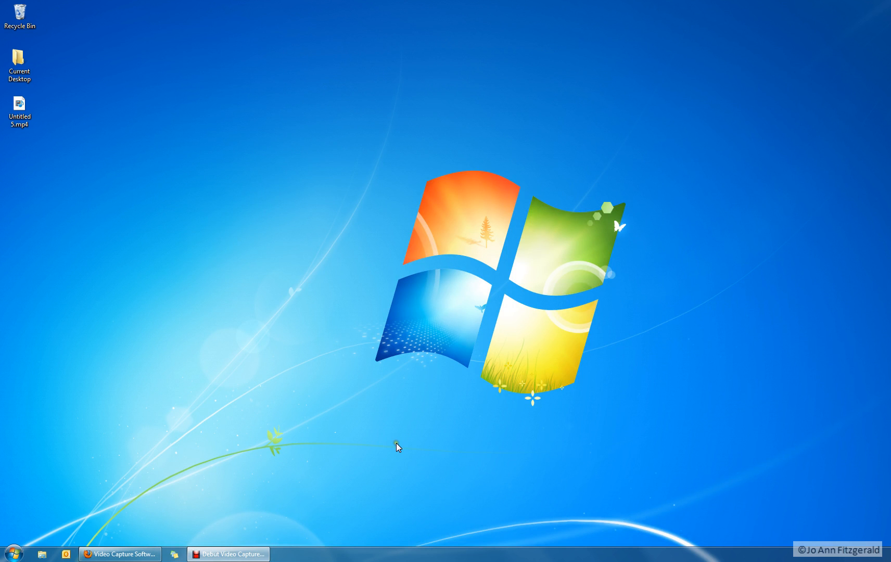